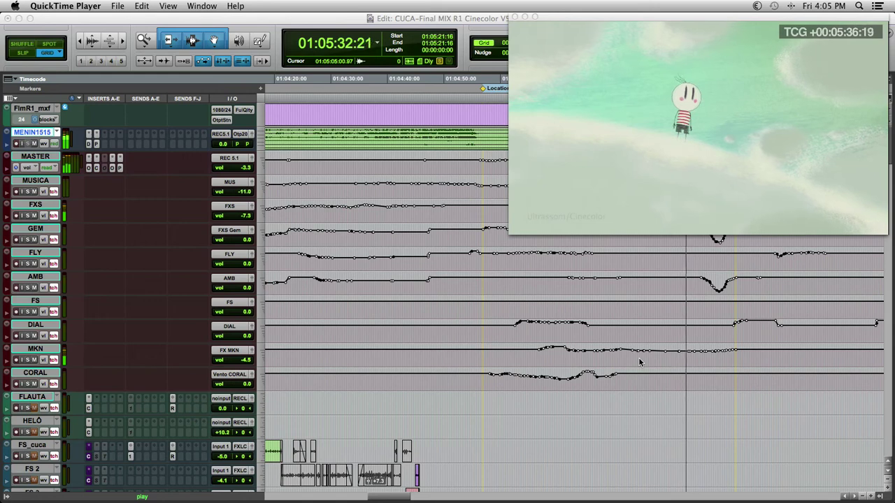
# Look through the FLY, FX FIX and HOPR tracks during playback, then switch to Pro Tools and stop playback.
pyautogui.scroll(-10, 638, 361)
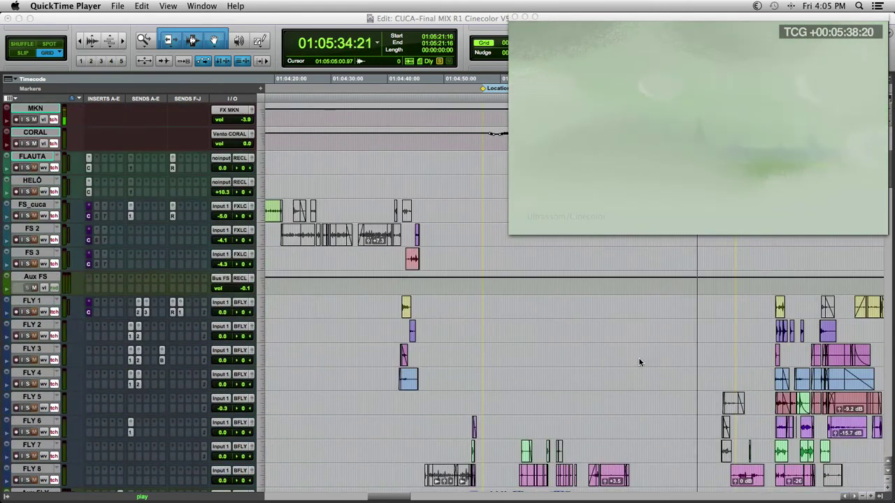
pyautogui.scroll(-11, 638, 361)
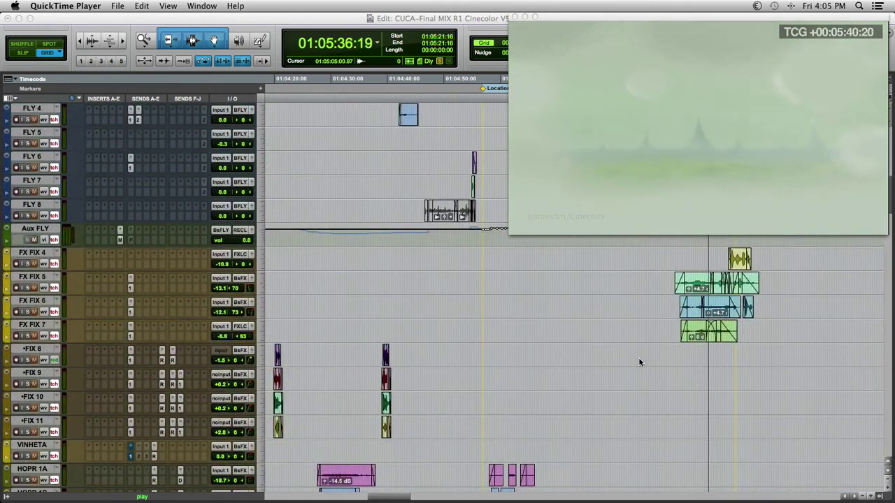
pyautogui.scroll(-8, 638, 362)
pyautogui.scroll(5, 638, 361)
pyautogui.scroll(6, 638, 361)
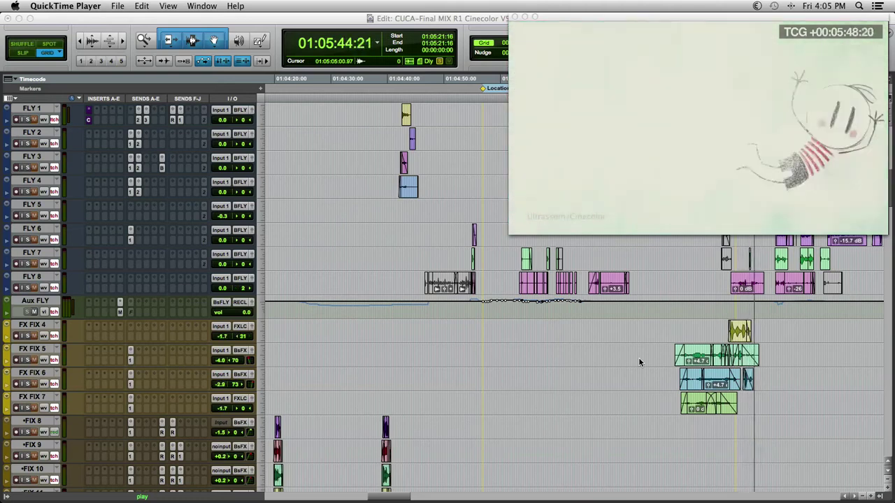
pyautogui.click(494, 20)
pyautogui.press('space')
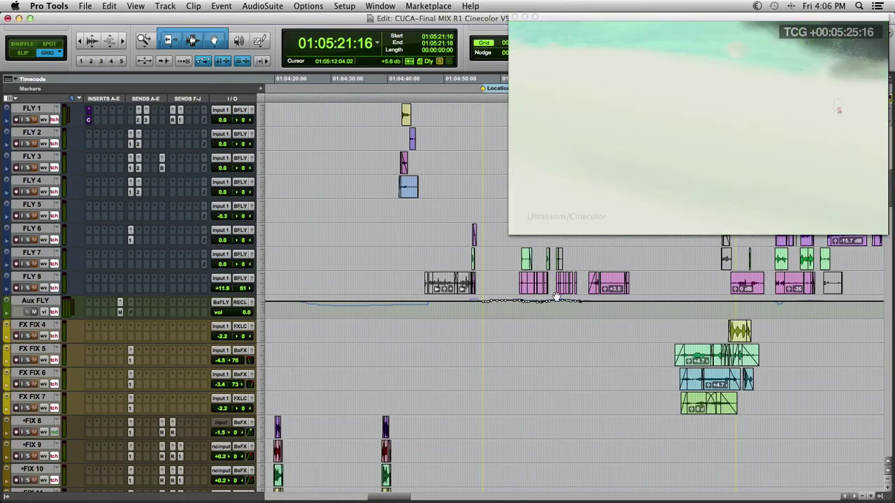
# Solo the FX FIX 5 track and place the playback position on its clip at about 01:05:34.
pyautogui.scroll(10, 568, 301)
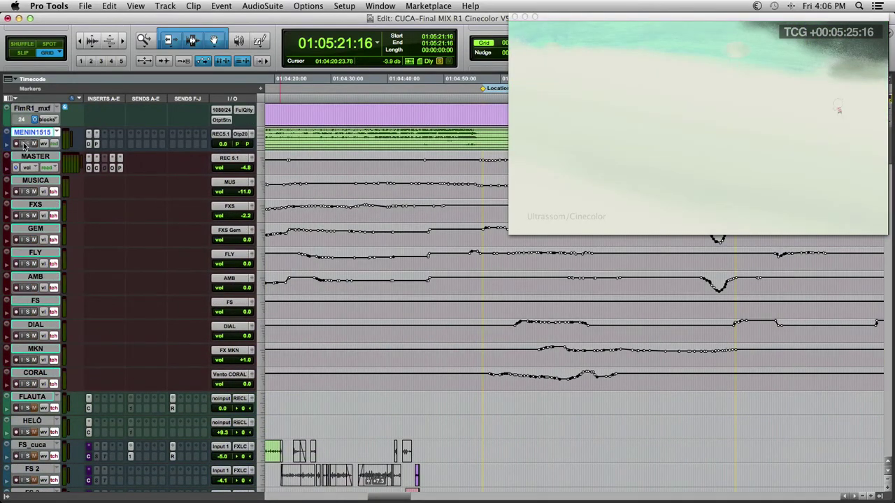
pyautogui.scroll(-10, 107, 195)
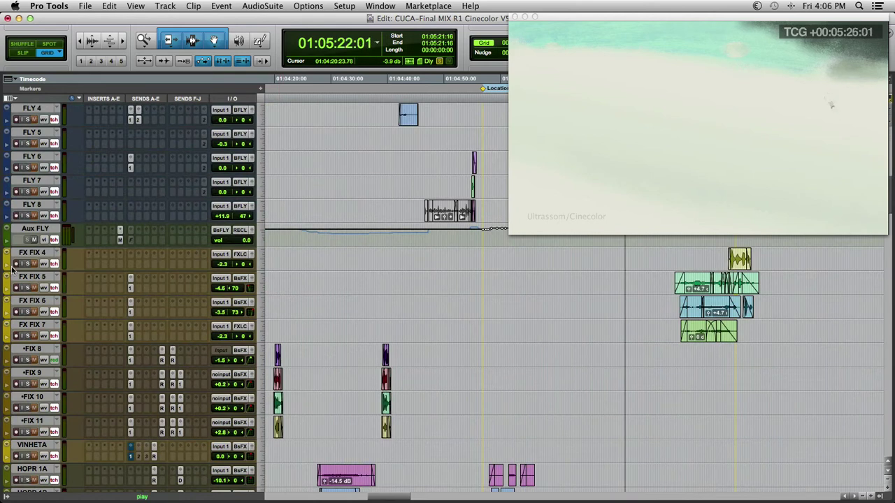
pyautogui.click(25, 287)
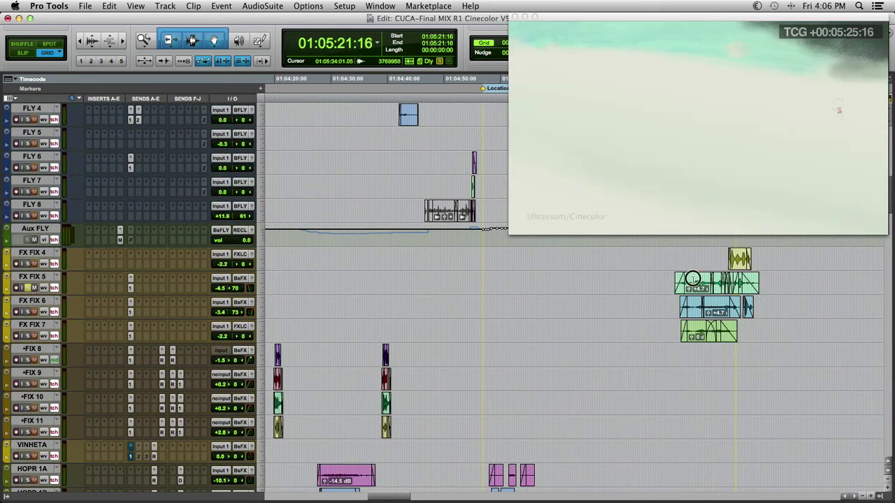
pyautogui.click(690, 281)
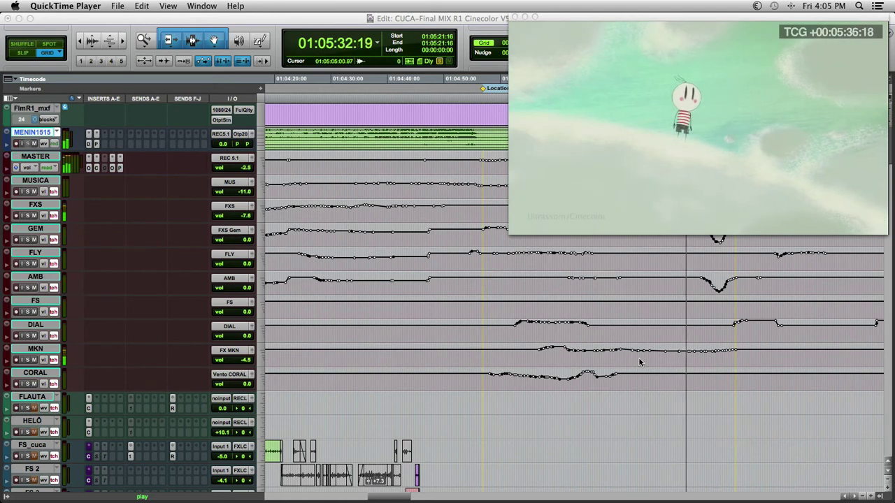
# Review the FS, FLY, FX FIX and HOPR tracks while the film plays, and stop playback in Pro Tools.
pyautogui.scroll(-10, 639, 362)
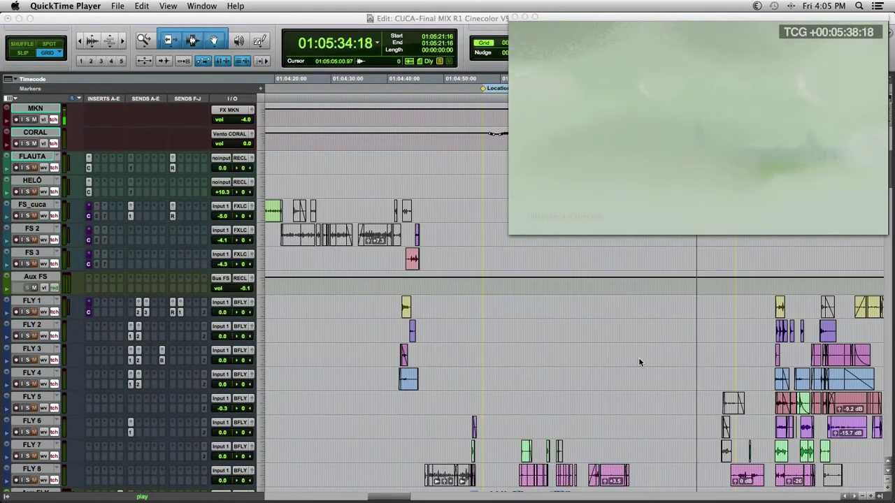
pyautogui.scroll(-10, 638, 362)
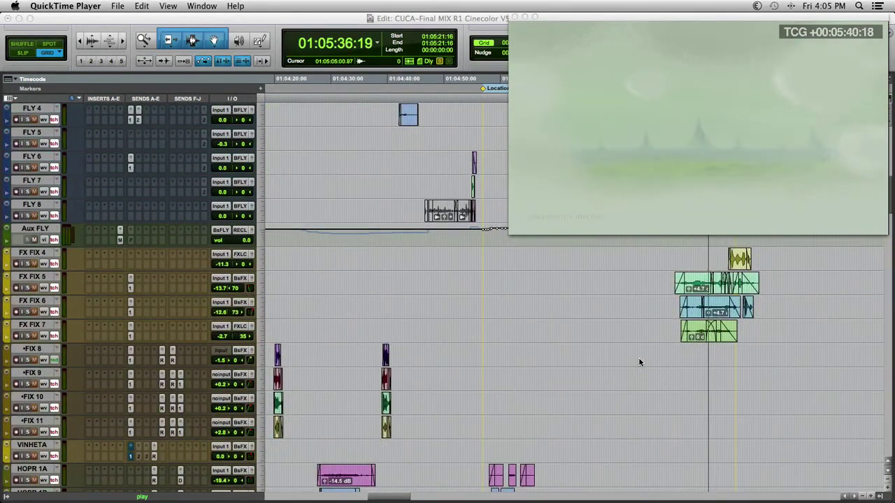
pyautogui.scroll(-8, 638, 362)
pyautogui.scroll(7, 638, 362)
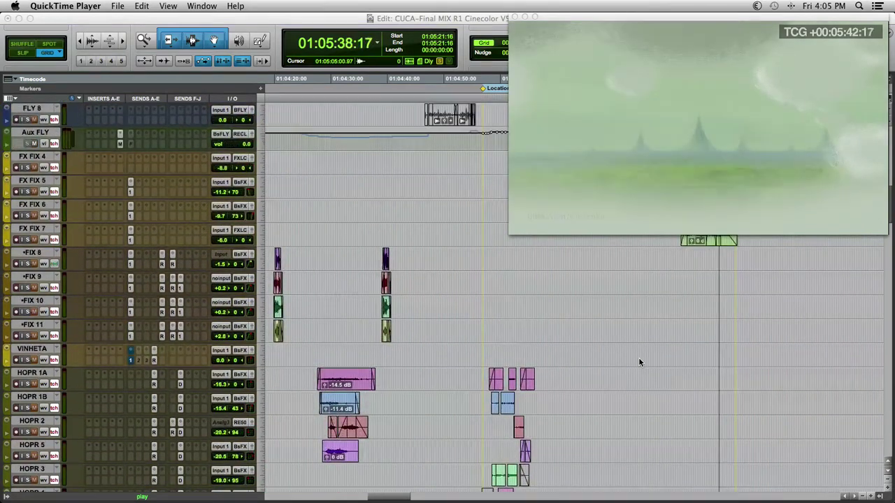
pyautogui.scroll(4, 639, 362)
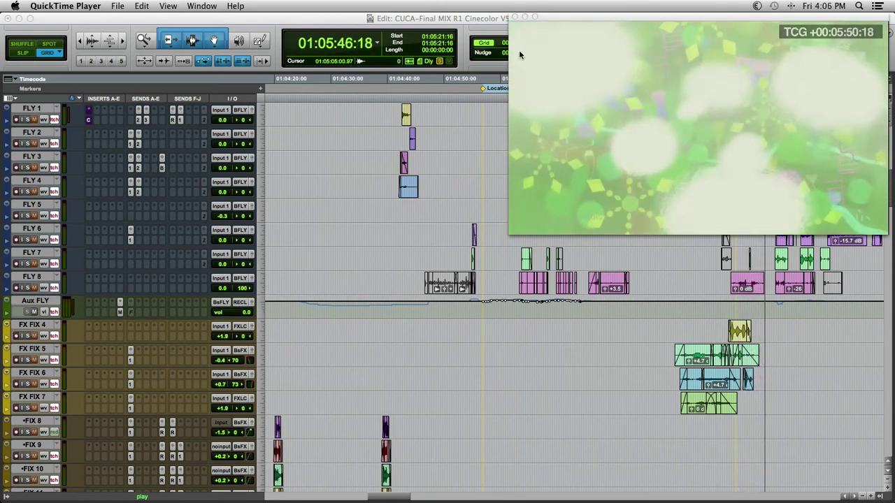
pyautogui.click(493, 26)
pyautogui.press('space')
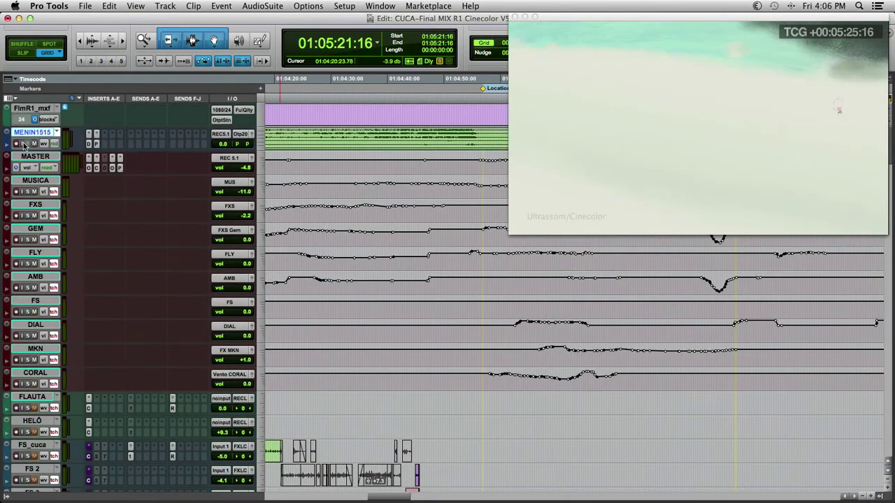
# Audition FX FIX 5 in solo from 01:05:34:01 within its clip.
pyautogui.scroll(-15, 106, 194)
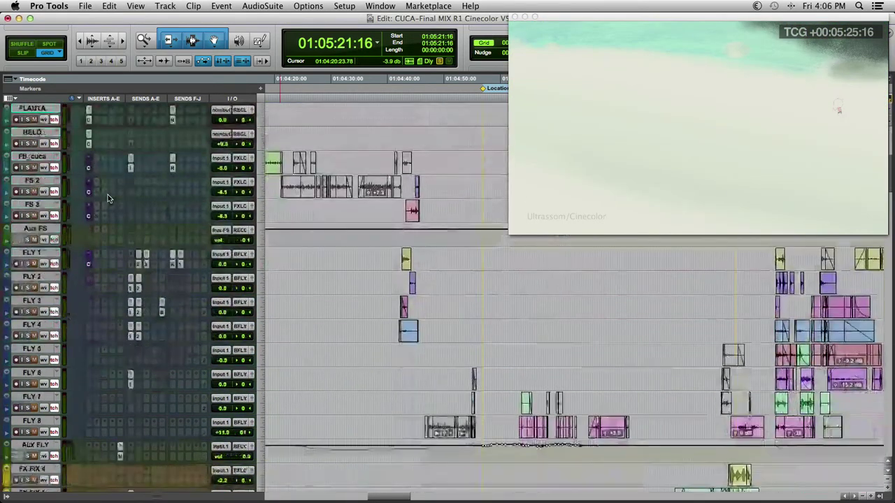
pyautogui.press('space')
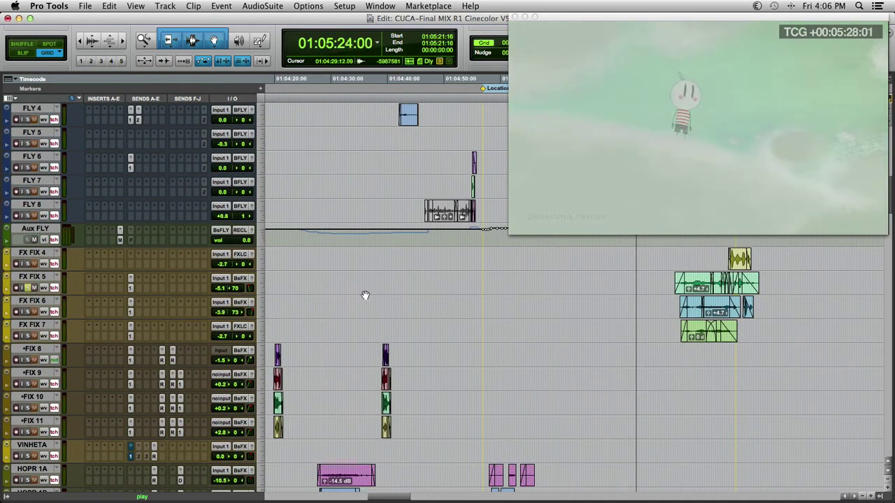
pyautogui.click(691, 279)
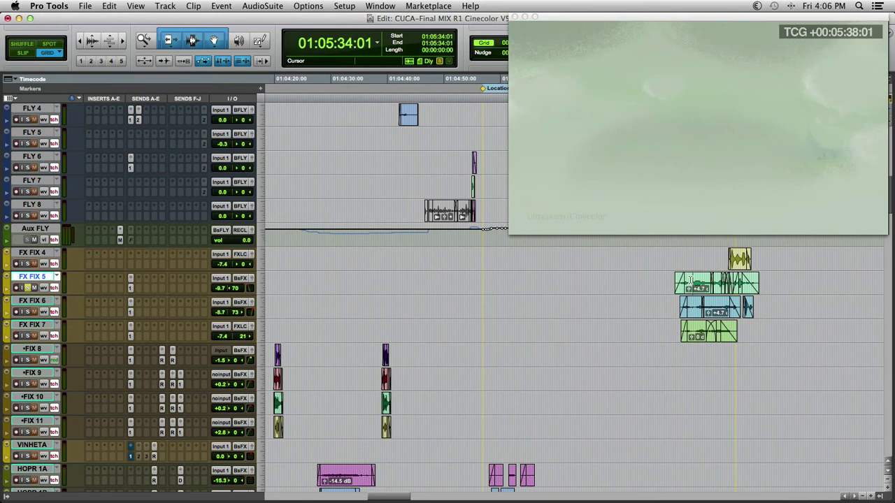
pyautogui.press('super+bracketright')
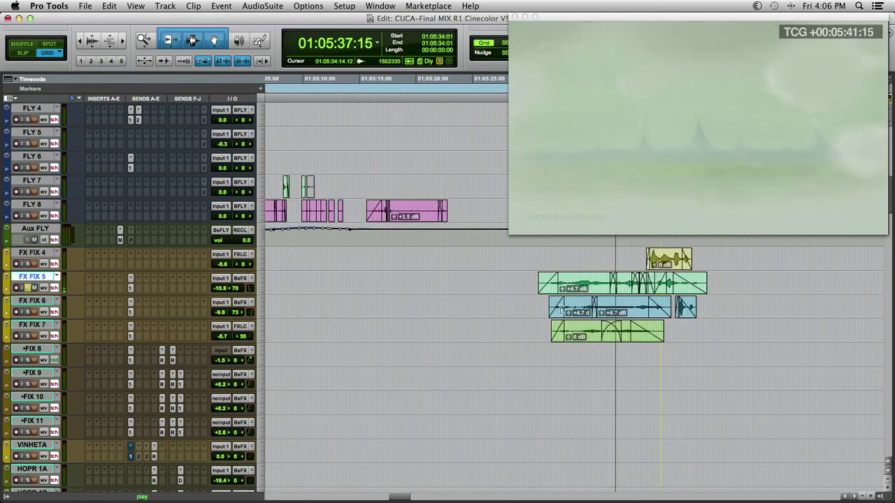
# Place the playback position at the start of the FX FIX 6 clip, 01:05:31:17, and audition FX FIX 7 in solo.
pyautogui.click(548, 305)
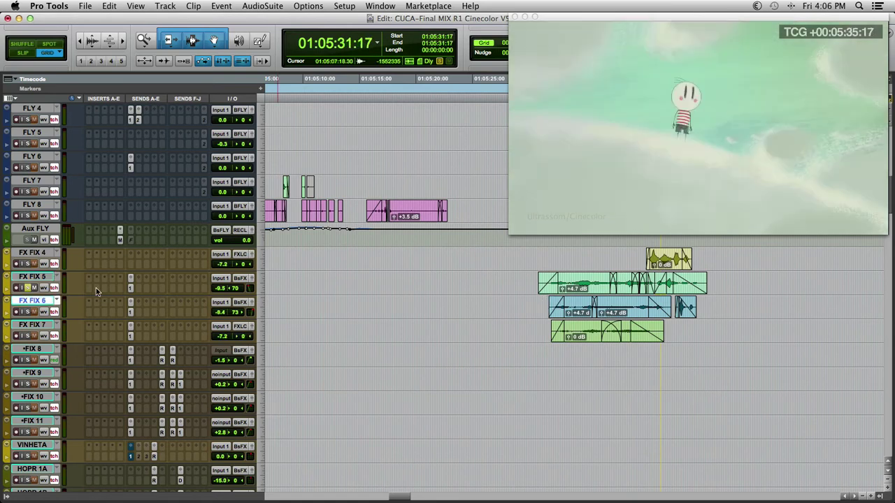
pyautogui.press('space')
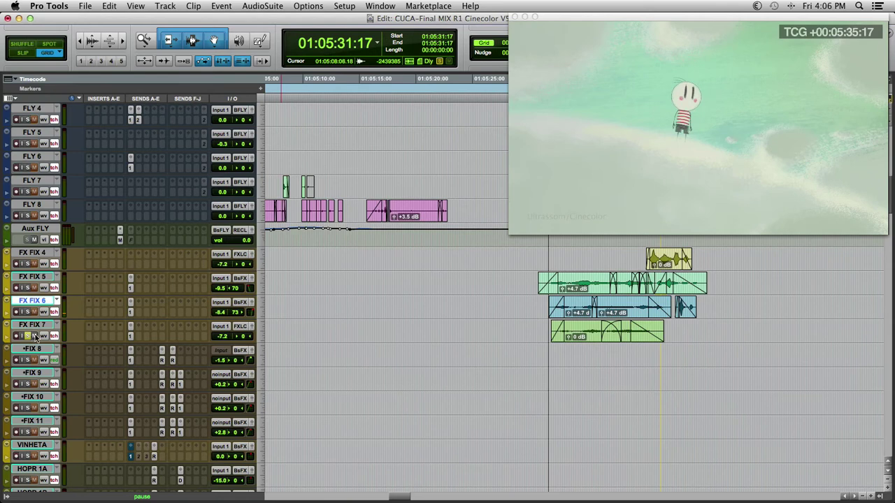
pyautogui.press('space')
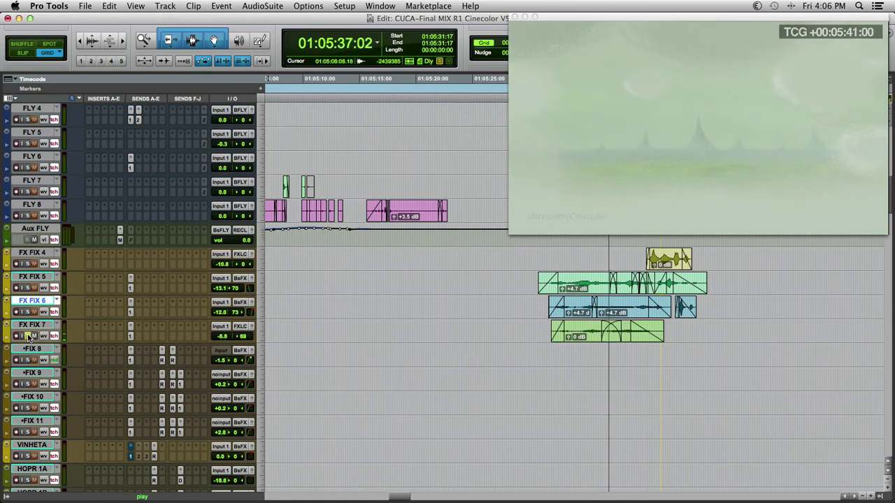
pyautogui.press('space')
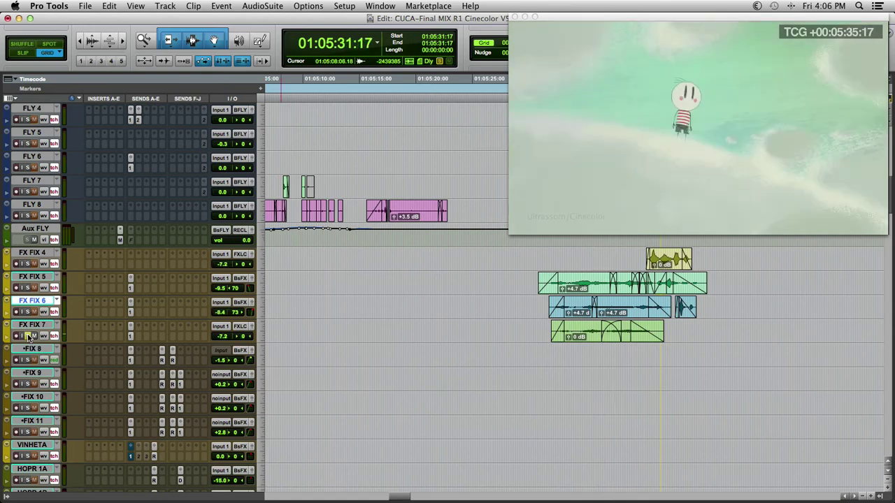
# Find the FX tracks below the HOPR group and place the playback position near the start of the long FX 1 clip.
pyautogui.press('super+bracketleft')
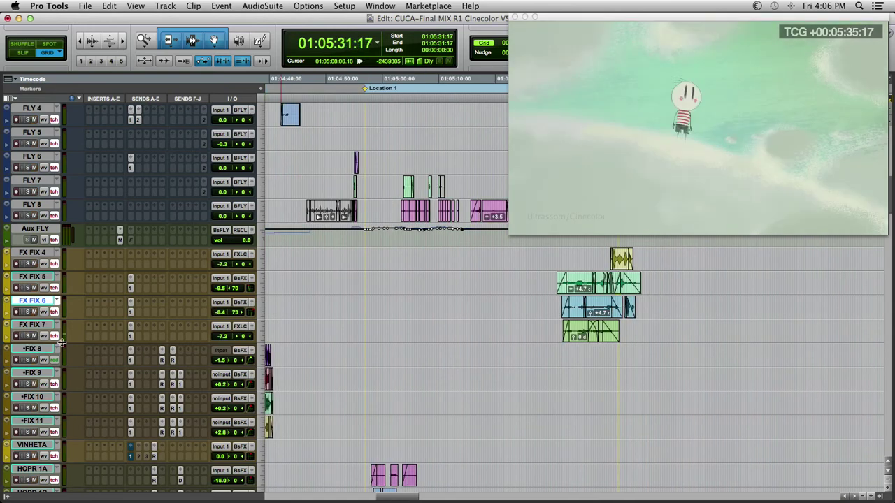
pyautogui.scroll(-10, 62, 342)
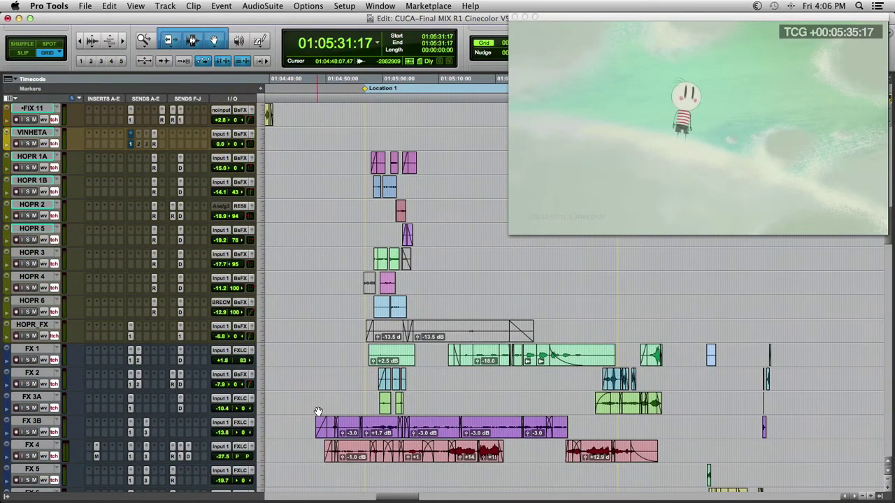
pyautogui.scroll(-2, 387, 211)
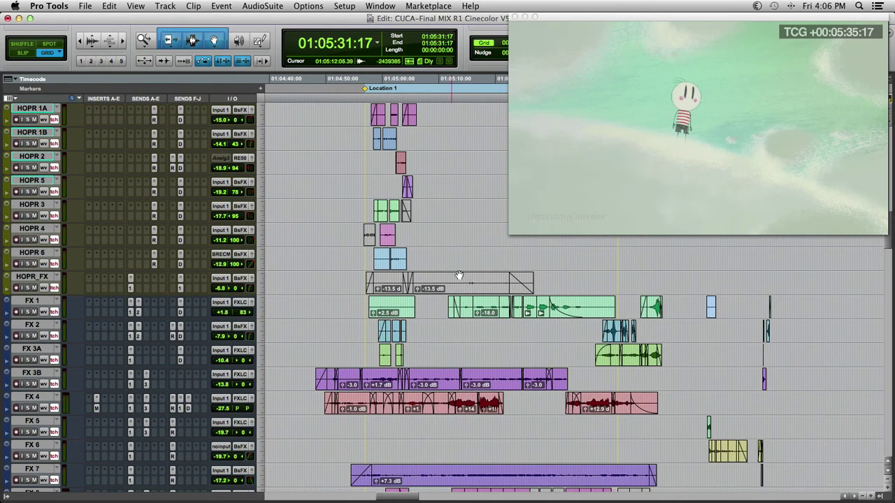
pyautogui.click(465, 302)
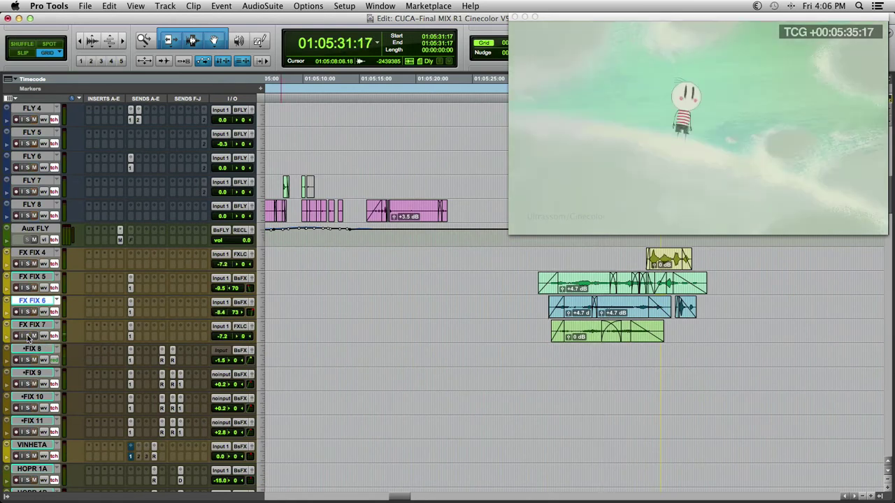
# Audition the long FX 1 clip in solo from its middle section.
pyautogui.press('super+bracketleft')
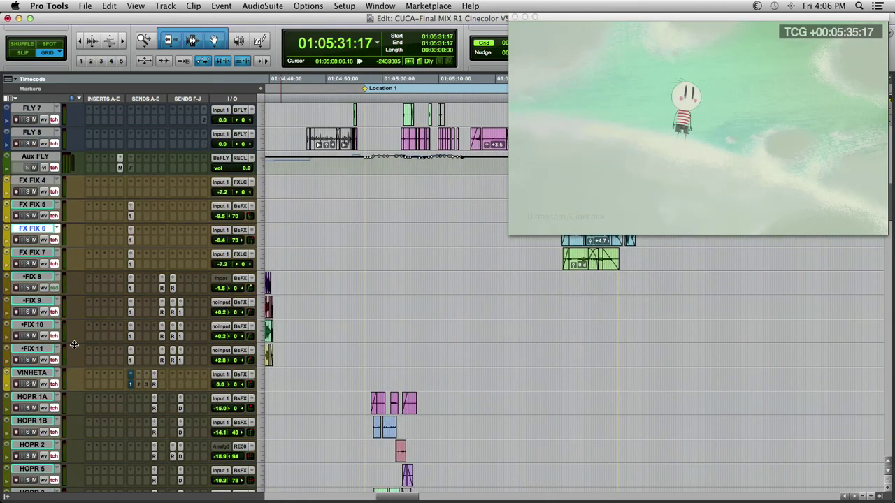
pyautogui.press('super+bracketright')
pyautogui.press('space')
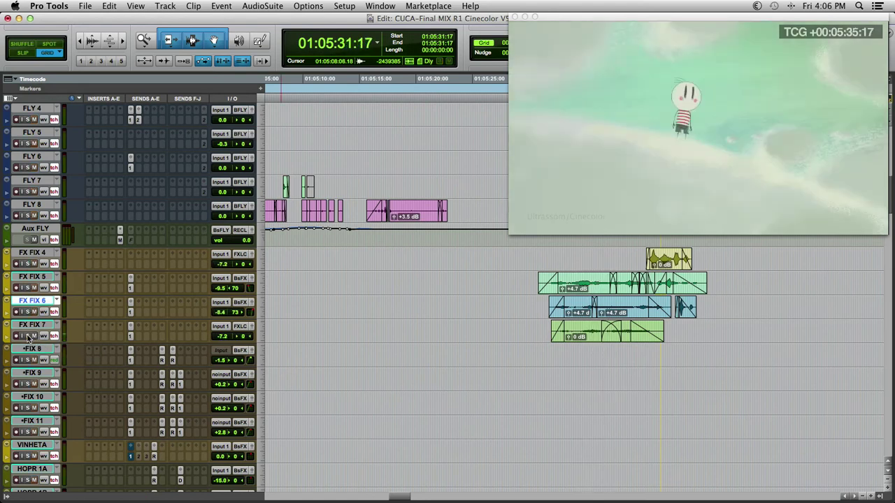
pyautogui.press('super+bracketleft')
pyautogui.scroll(-13, 314, 411)
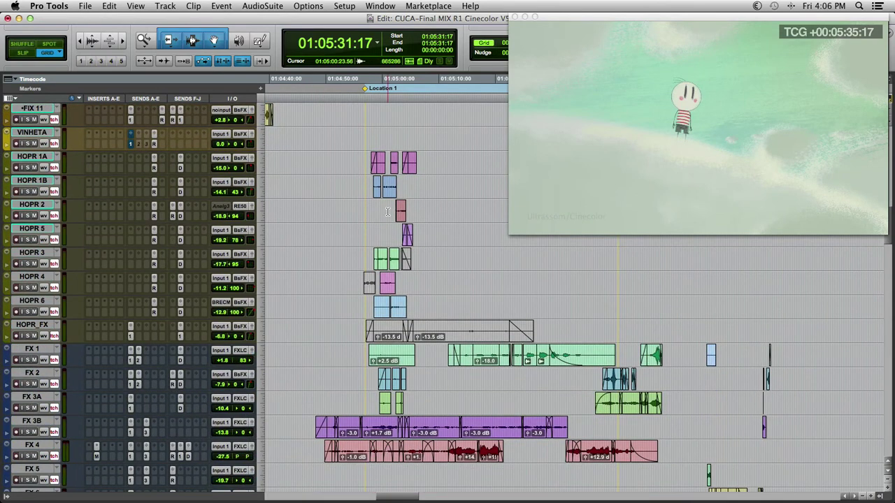
pyautogui.scroll(-2, 387, 212)
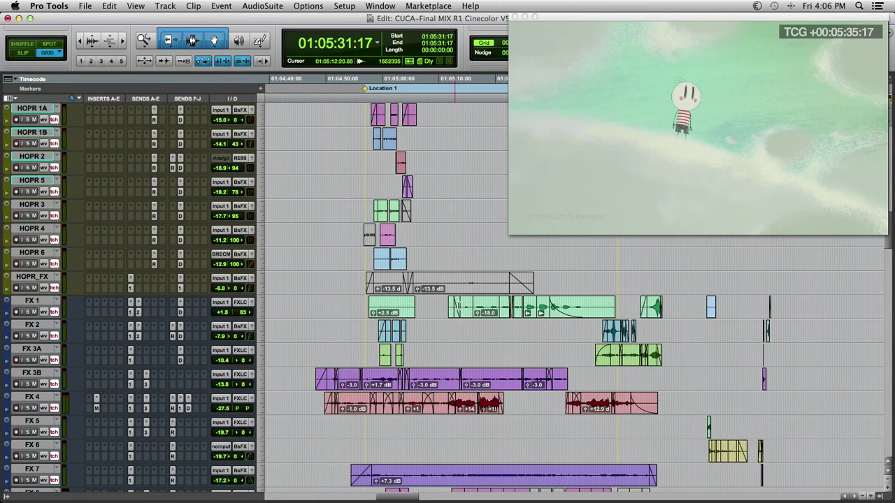
pyautogui.click(520, 303)
pyautogui.press('space')
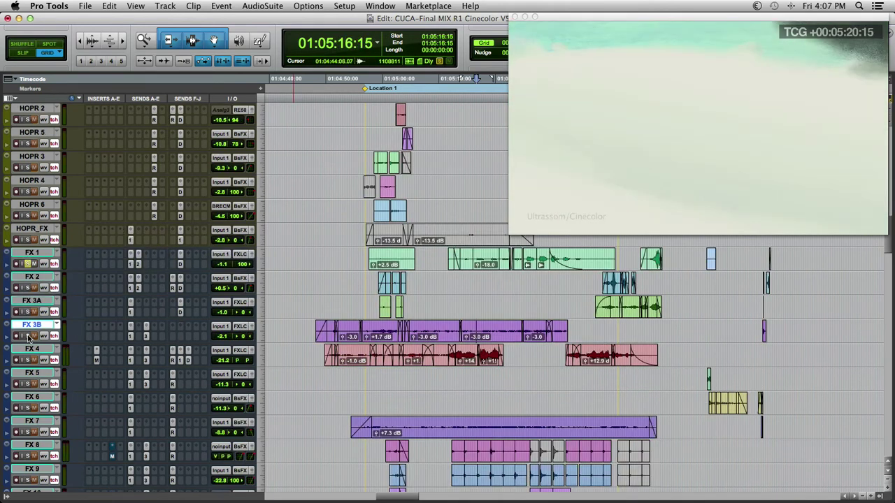
# Play FX 3B in solo from 01:05:11:11 while raising its volume to about +3.0 dB and lowering it again.
pyautogui.click(447, 323)
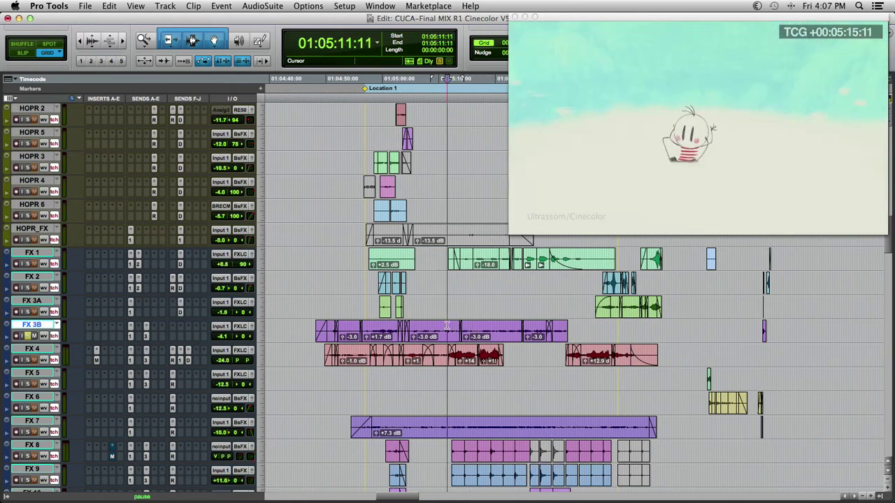
pyautogui.press('space')
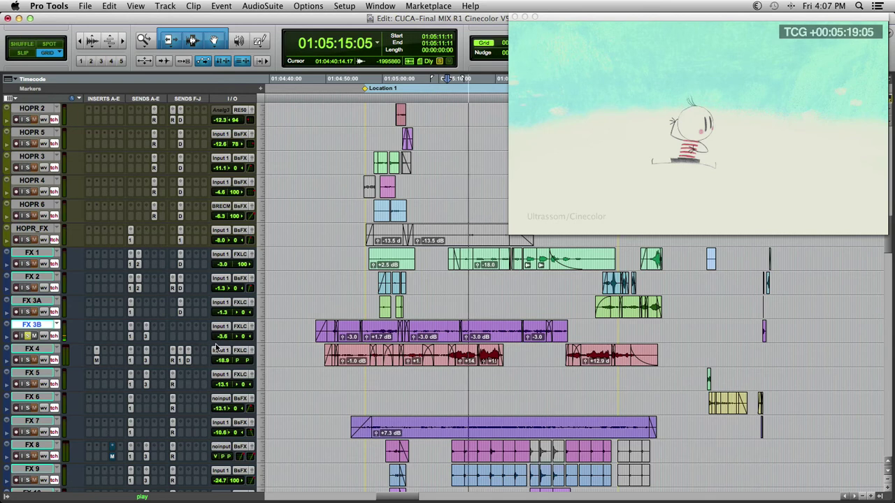
pyautogui.moveTo(220, 338); pyautogui.dragTo(219, 332)
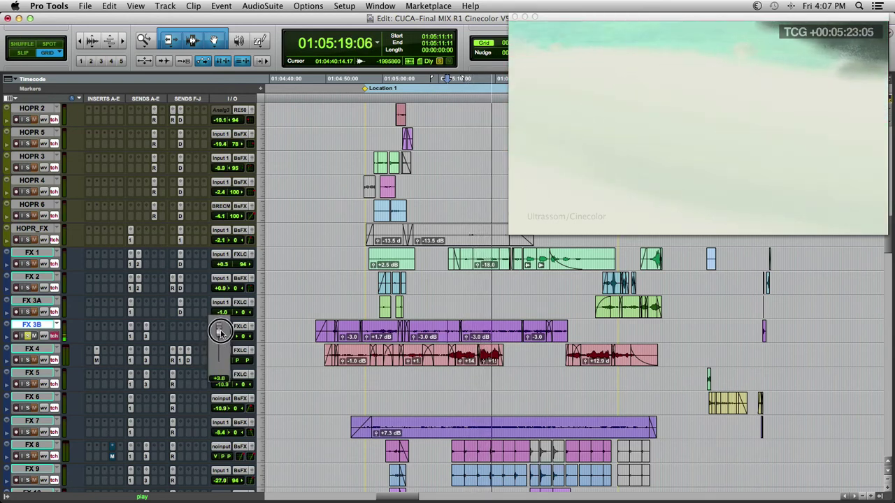
pyautogui.moveTo(220, 332); pyautogui.dragTo(221, 336)
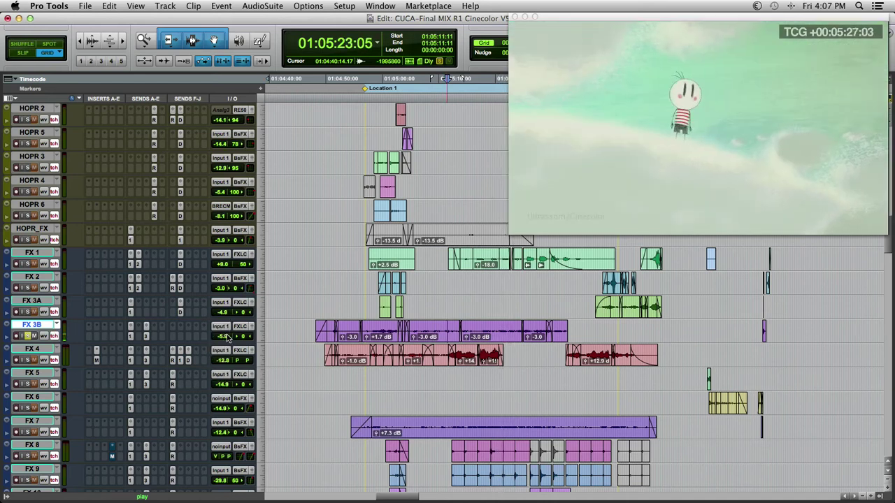
# Audition the FX 4 track in solo from 01:05:10:19.
pyautogui.click(443, 353)
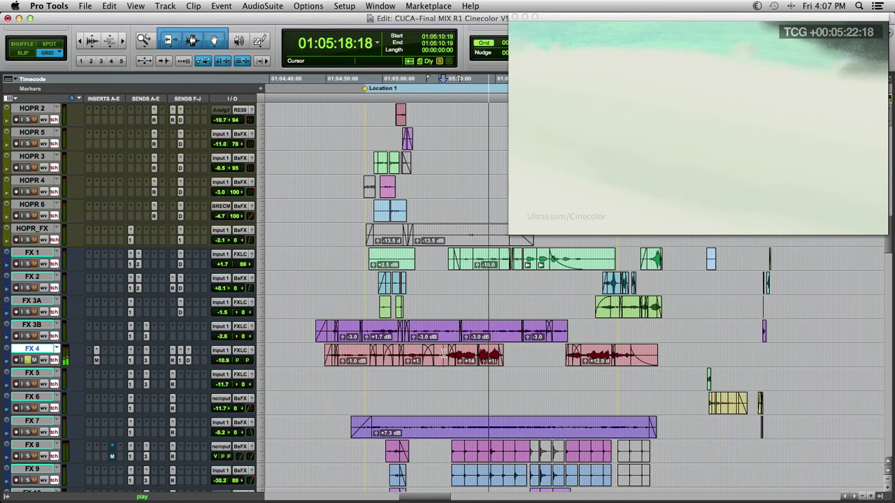
# Audition the FX 7 track in solo from 01:05:10:09 while trying a higher volume on it.
pyautogui.scroll(-4, 443, 353)
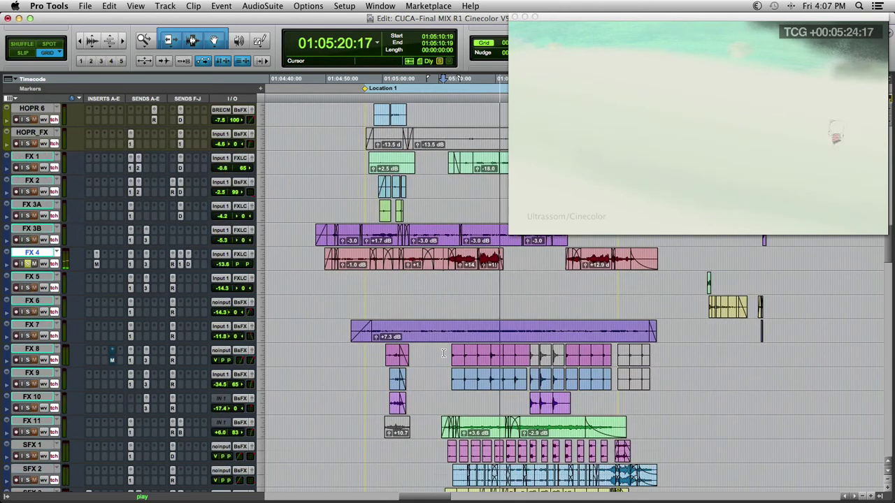
pyautogui.click(440, 328)
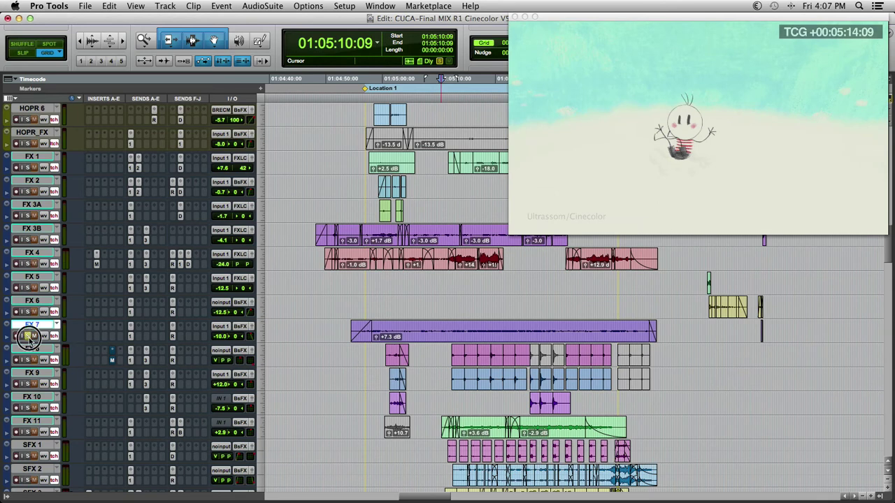
pyautogui.press('space')
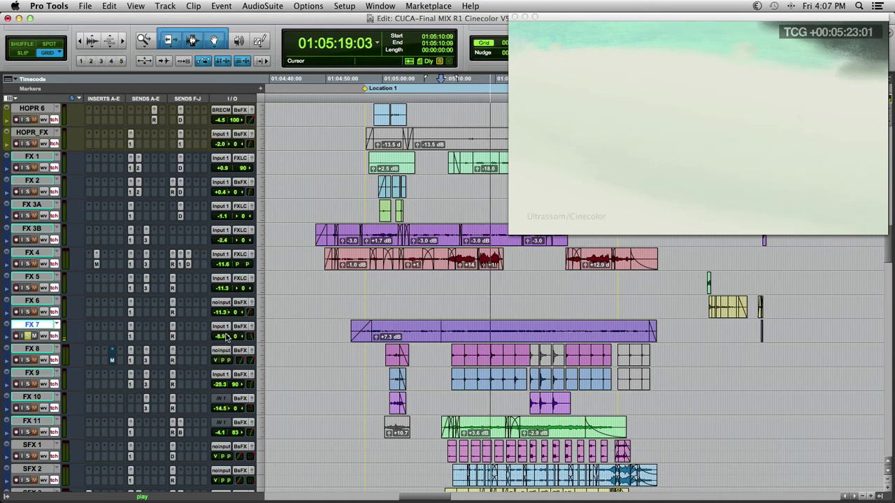
pyautogui.moveTo(224, 336); pyautogui.dragTo(219, 315)
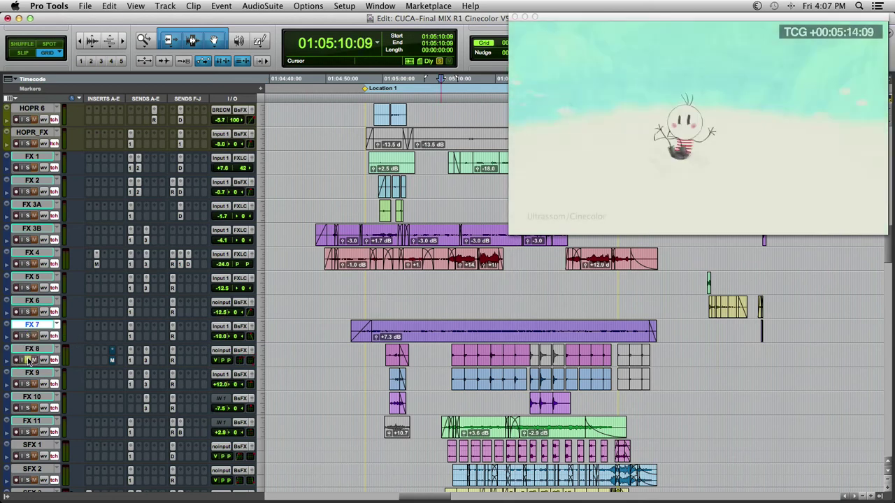
# Audition FX 8 and FX 9 in solo one after the other, each from 01:05:10:09.
pyautogui.press('space')
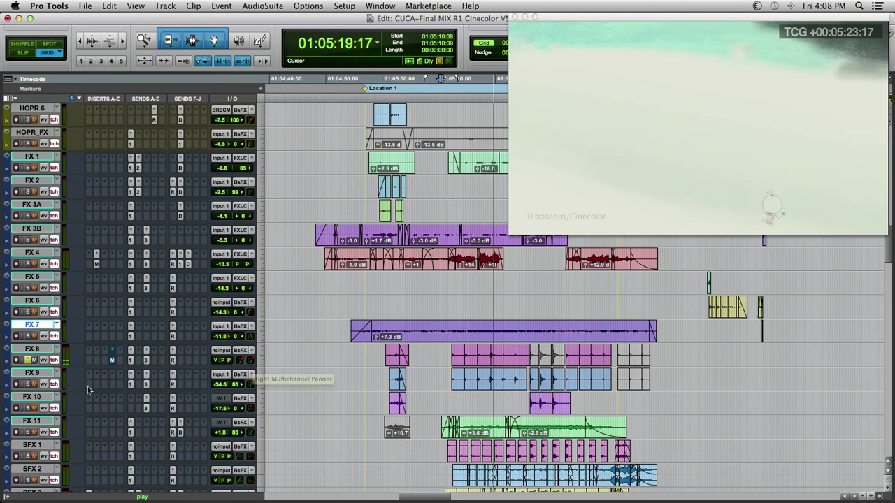
pyautogui.click(26, 384)
pyautogui.press('space')
pyautogui.press('space')
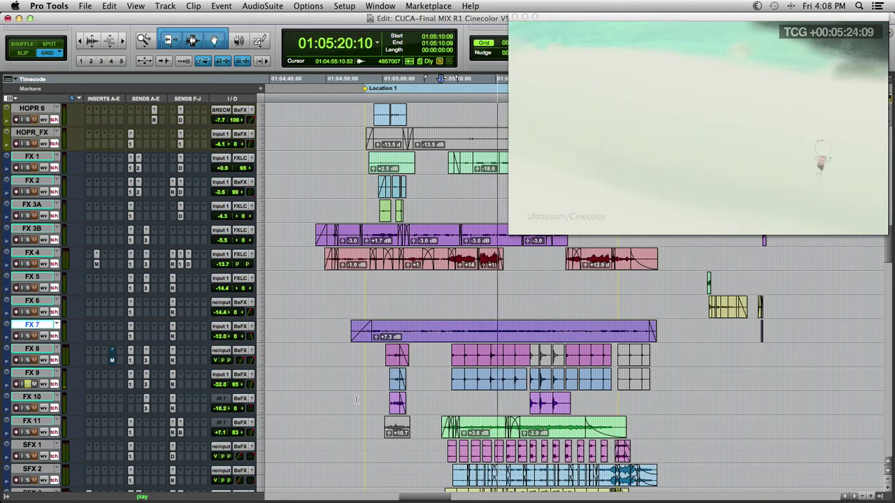
# Audition the FX 11 track in solo from 01:05:10:12 while bringing the SFX tracks below it into view.
pyautogui.click(63, 421)
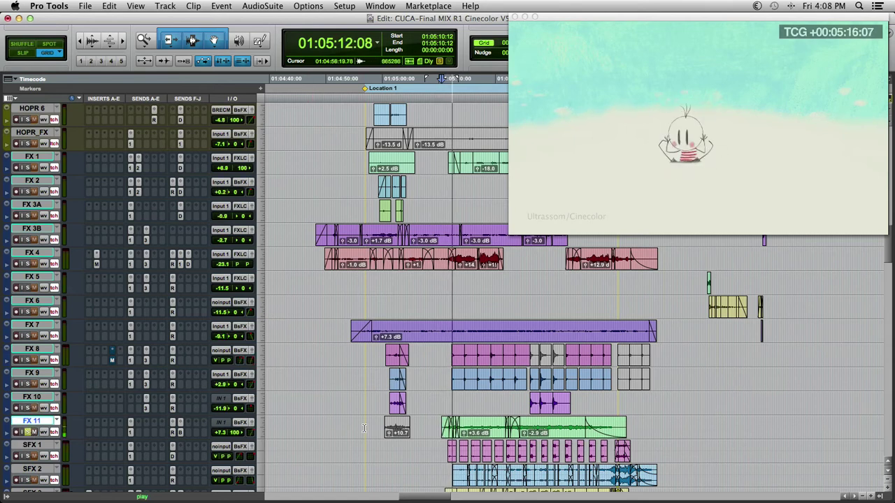
pyautogui.scroll(-3, 364, 428)
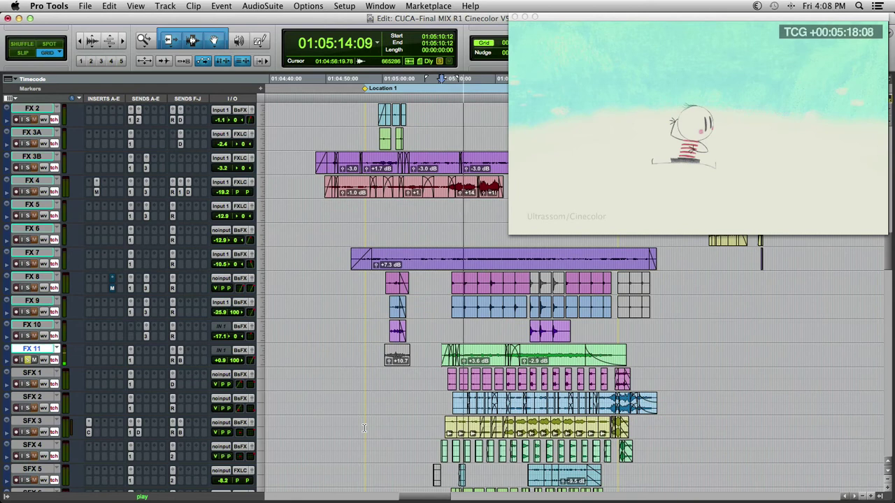
pyautogui.scroll(-1, 363, 428)
pyautogui.scroll(-1, 363, 427)
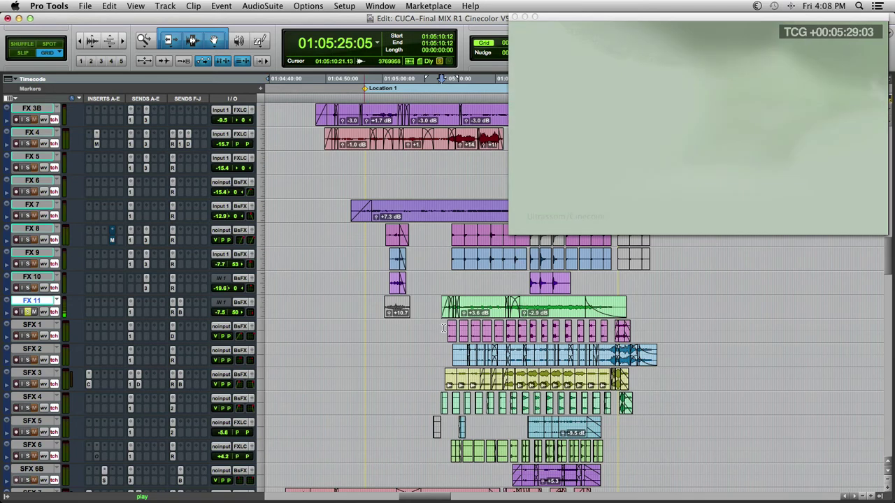
# Audition SFX 1 in solo from 01:05:10:21 and SFX 2 in solo from 01:05:22:23.
pyautogui.click(443, 329)
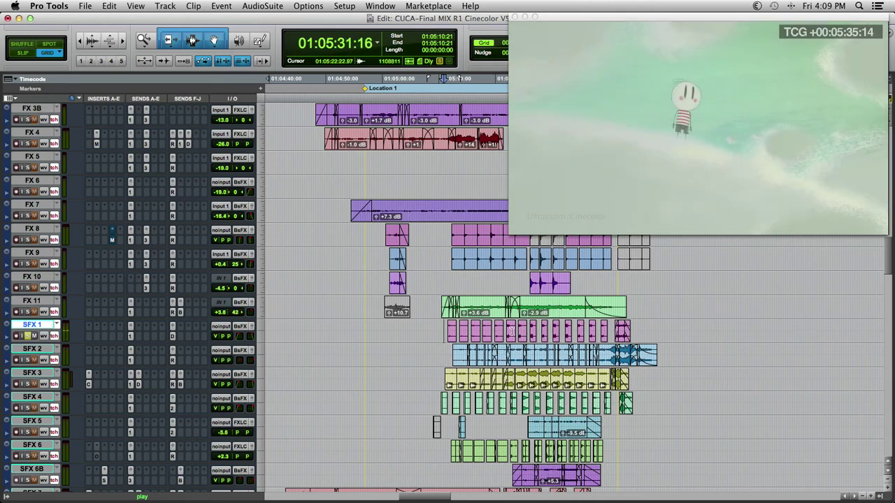
pyautogui.press('space')
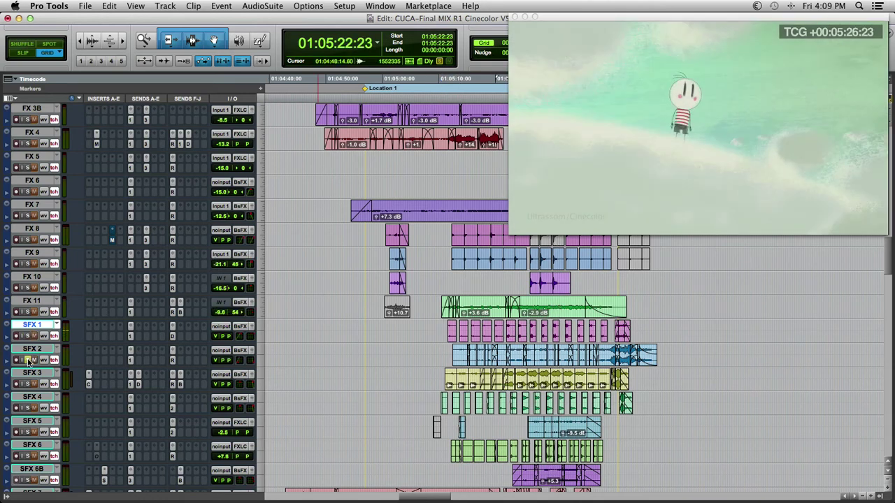
pyautogui.press('space')
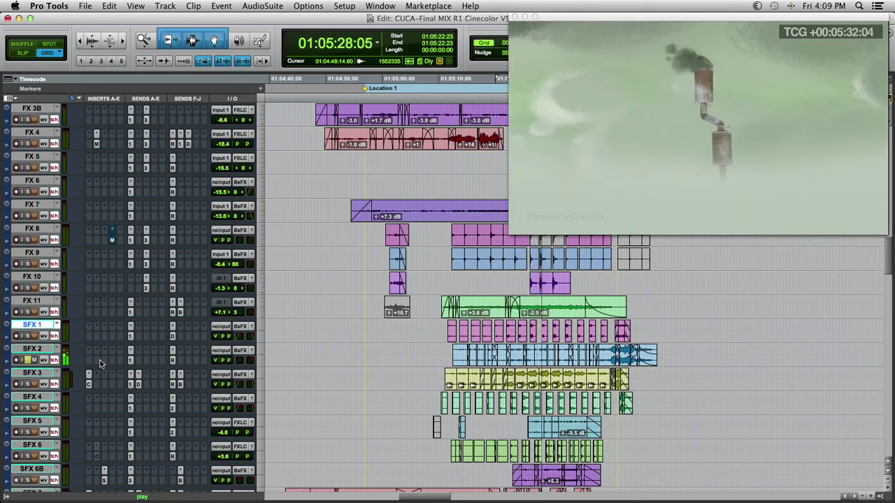
pyautogui.press('super+bracketright')
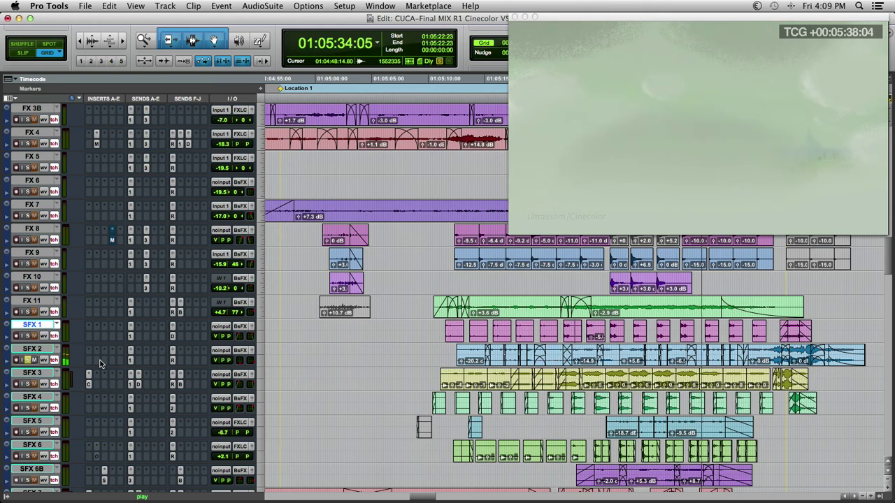
pyautogui.click(27, 360)
pyautogui.press('space')
# Audition SFX 3 and SFX 4 in solo from 01:05:22:23.
pyautogui.click(27, 384)
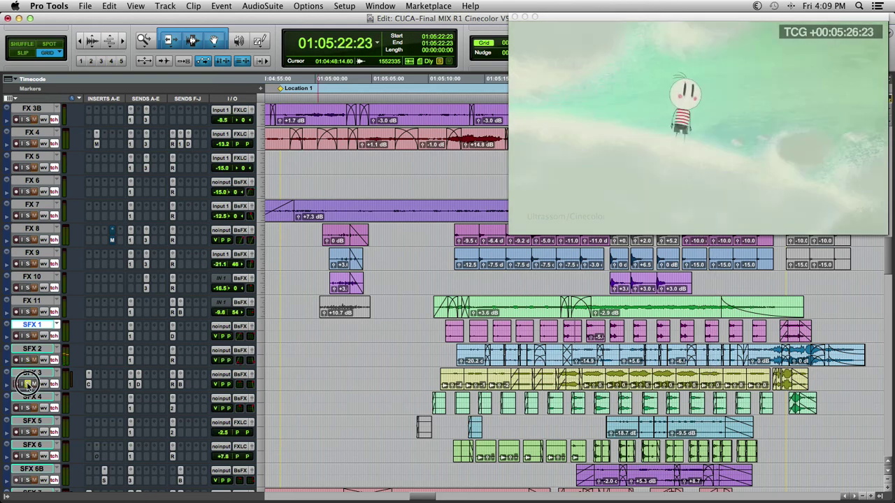
pyautogui.press('space')
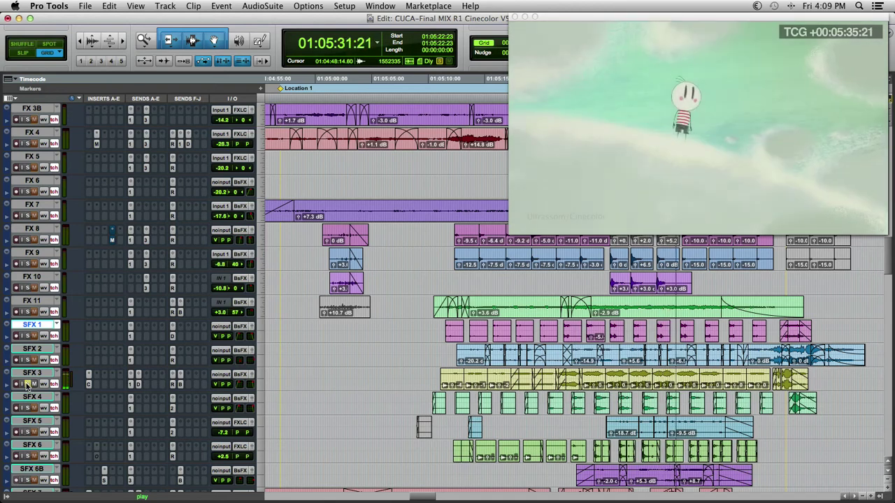
pyautogui.press('space')
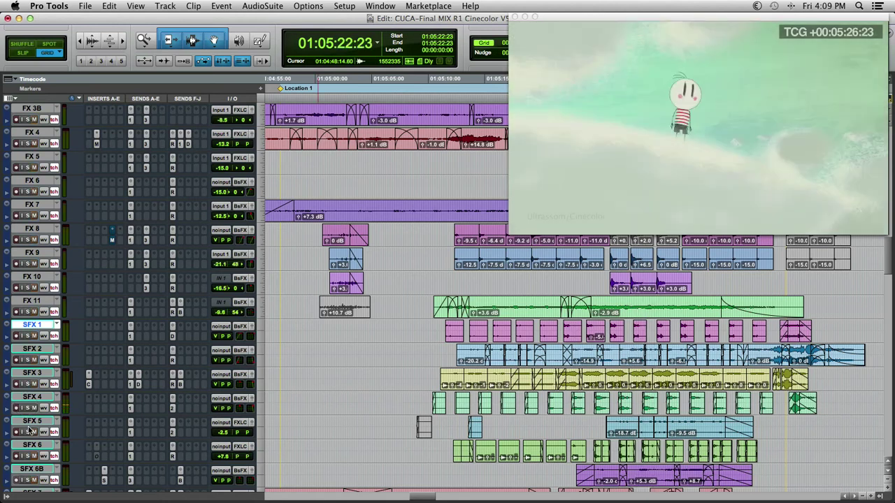
# Audition SFX 5 in solo around its long clip, starting at 01:05:26:16, and SFX 6 in solo from 01:05:24:05.
pyautogui.click(613, 424)
pyautogui.press('space')
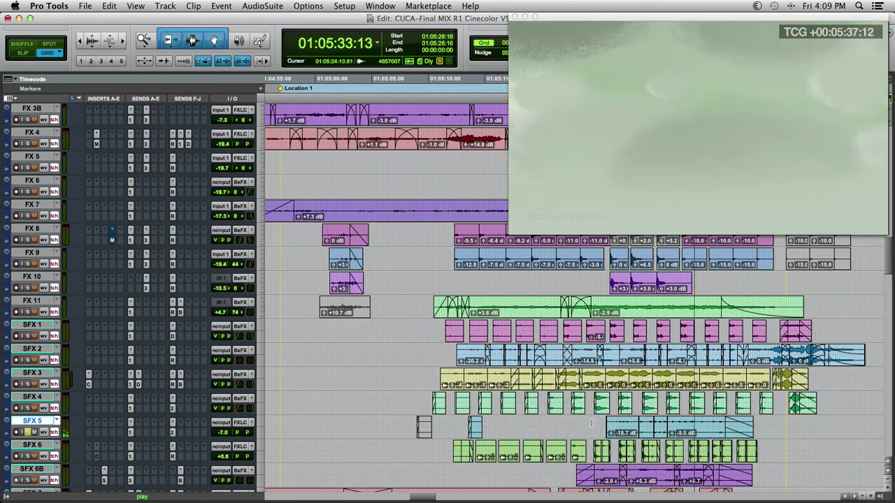
pyautogui.click(587, 423)
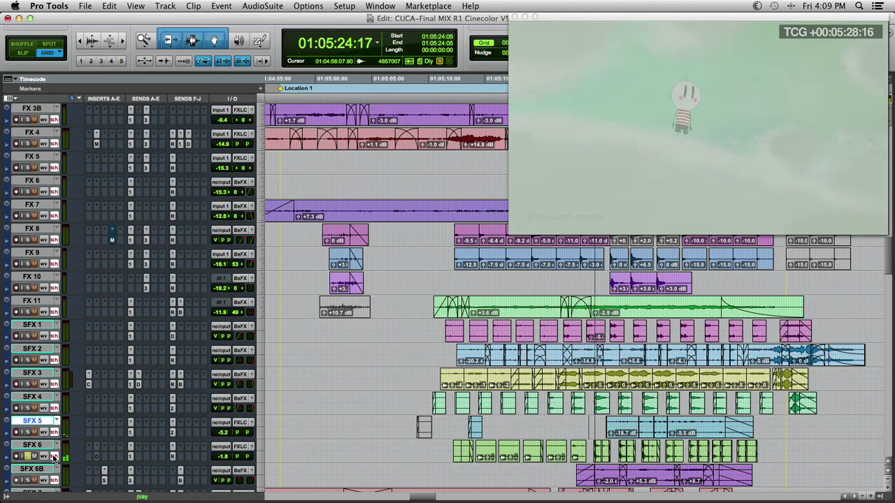
pyautogui.scroll(-3, 54, 456)
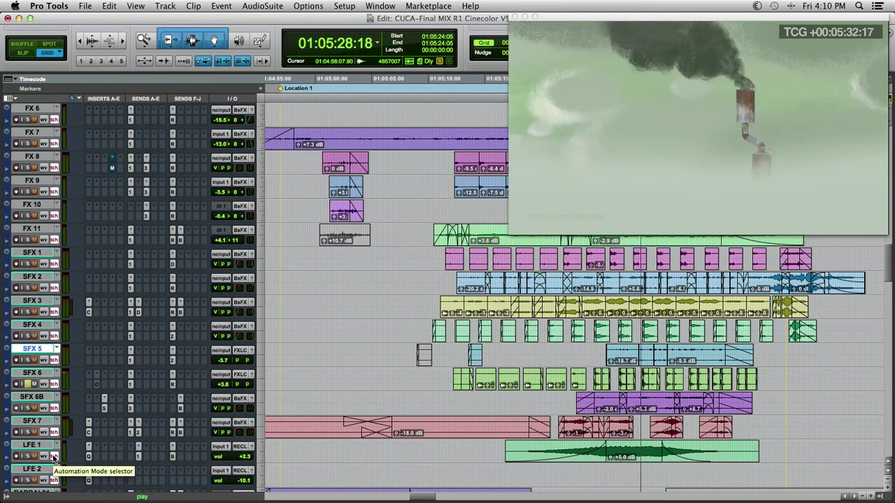
pyautogui.press('space')
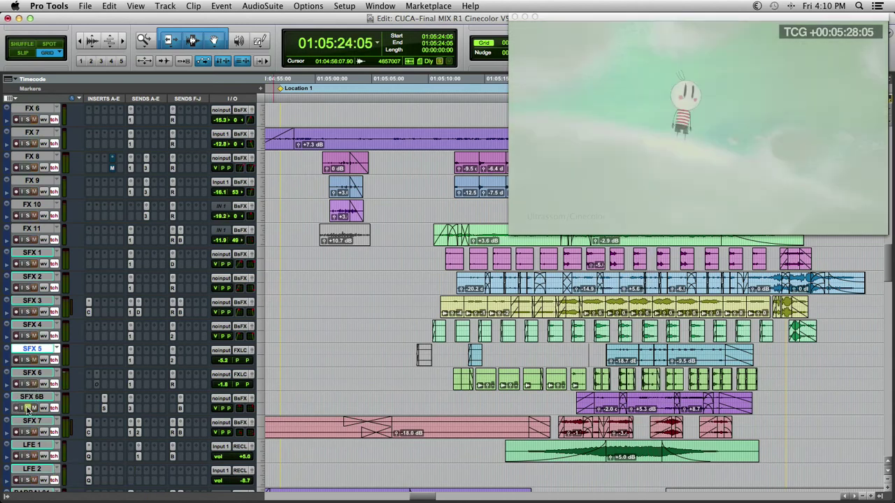
# Play SFX 6B in solo from 01:05:24:05 and open its Saturation Knob insert, placing the plug-in window clear of the picture.
pyautogui.press('space')
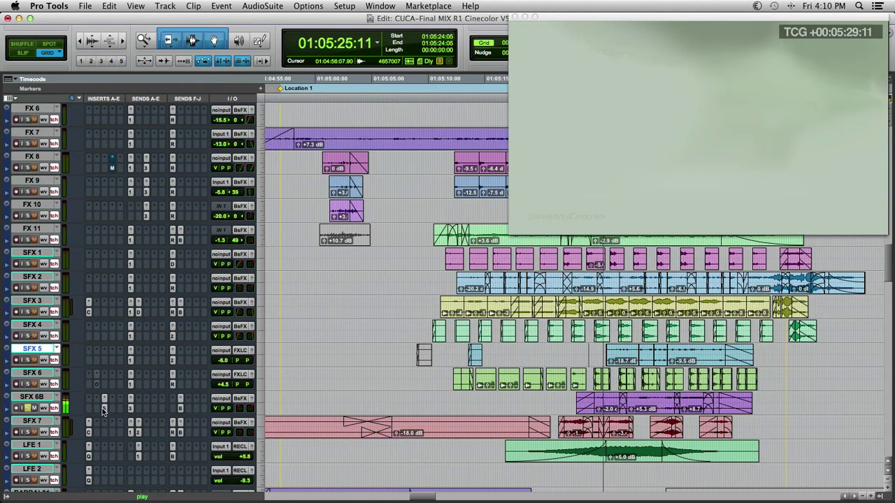
pyautogui.click(102, 408)
pyautogui.moveTo(466, 71); pyautogui.dragTo(194, 53)
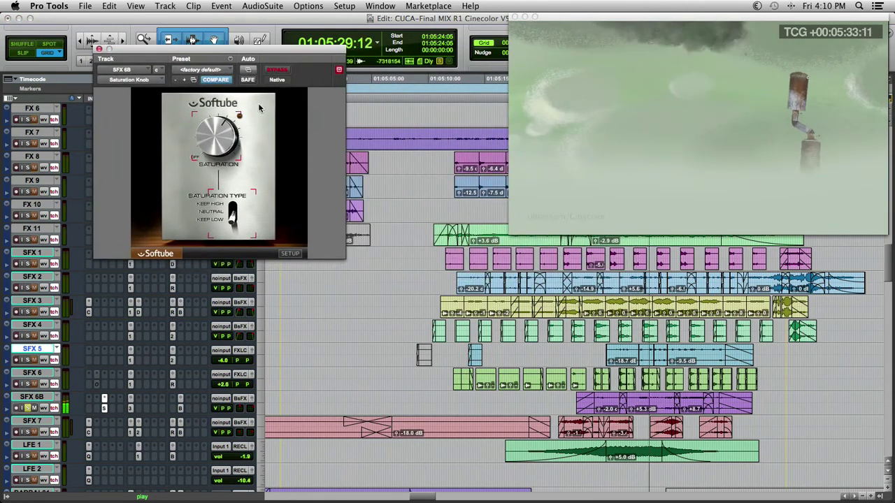
# Compare SFX 6B with the Saturation Knob bypassed and active, replaying from 01:05:24:05, and close the plug-in.
pyautogui.click(276, 70)
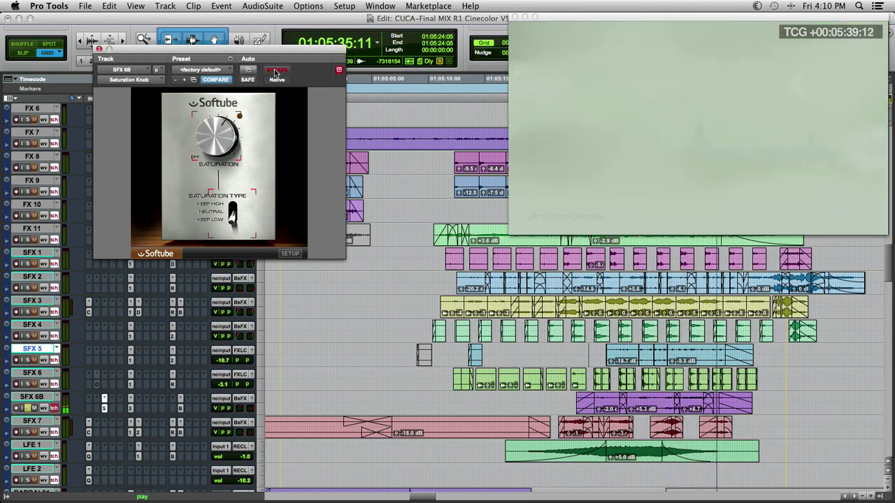
pyautogui.press('space')
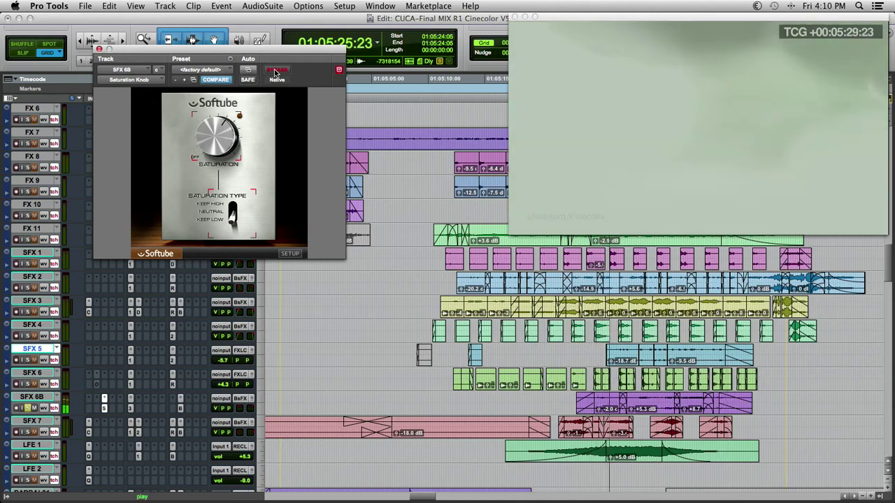
pyautogui.click(274, 69)
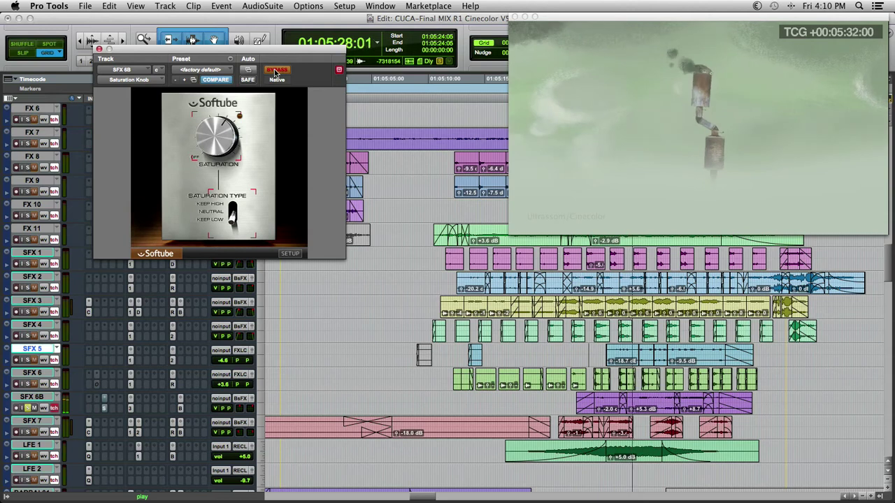
pyautogui.click(274, 71)
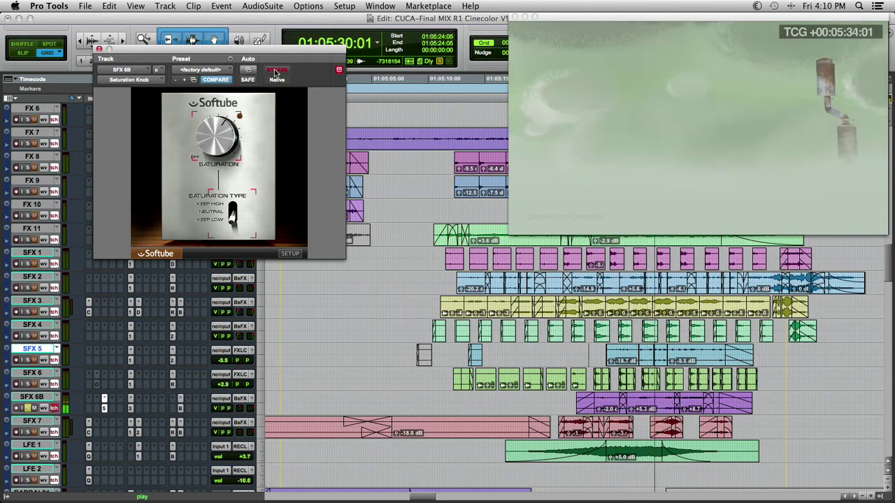
pyautogui.click(275, 71)
pyautogui.press('space')
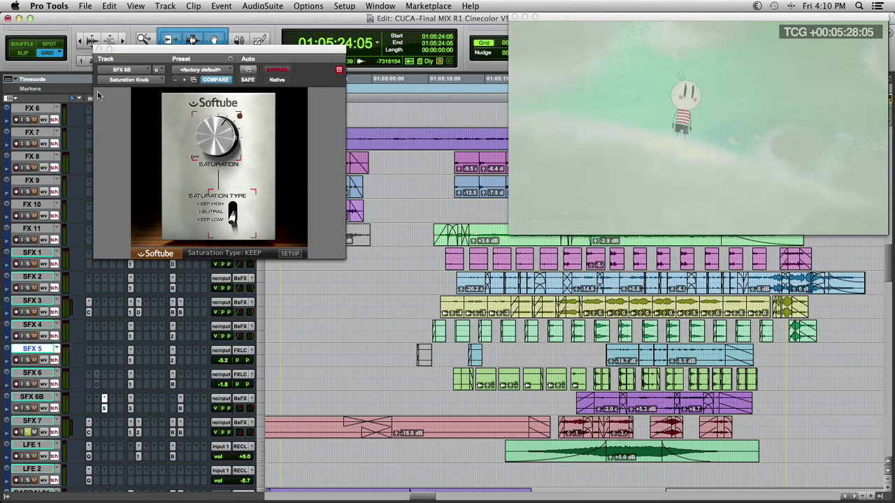
pyautogui.click(99, 49)
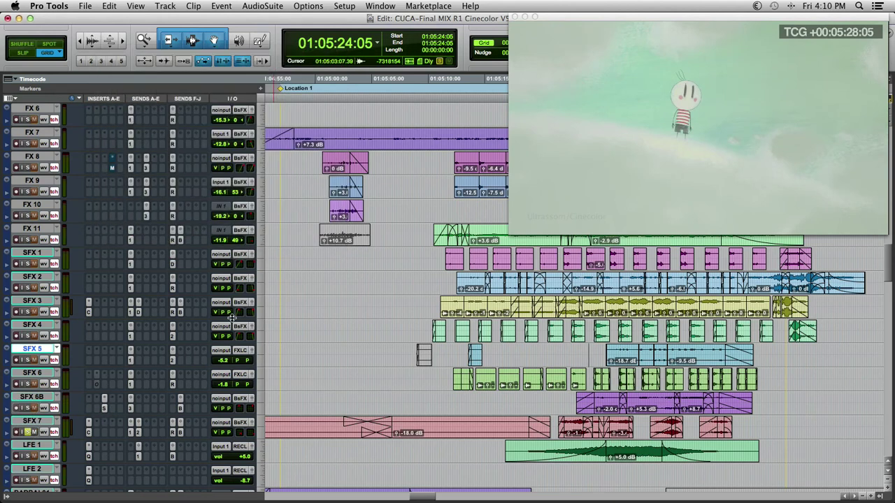
# Audition SFX 7 in solo, replaying from 01:05:21:20 to compare its Channel Strip insert bypassed and active, and close the plug-in.
pyautogui.press('space')
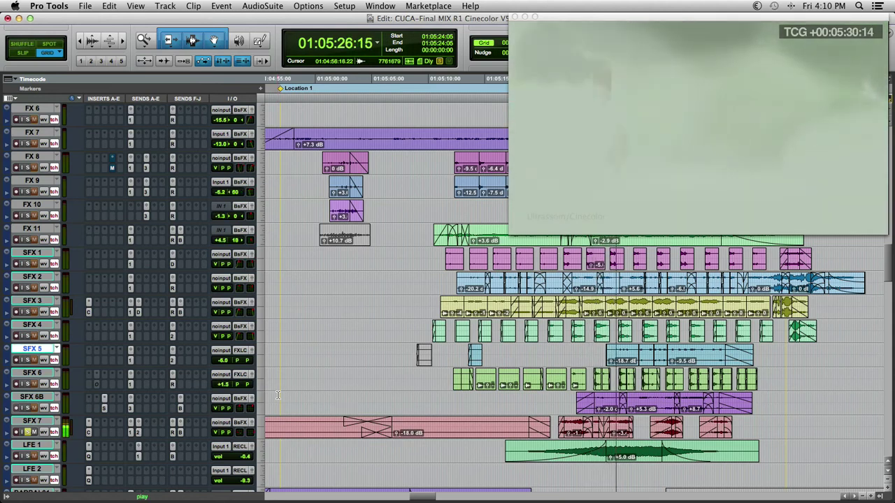
pyautogui.click(86, 430)
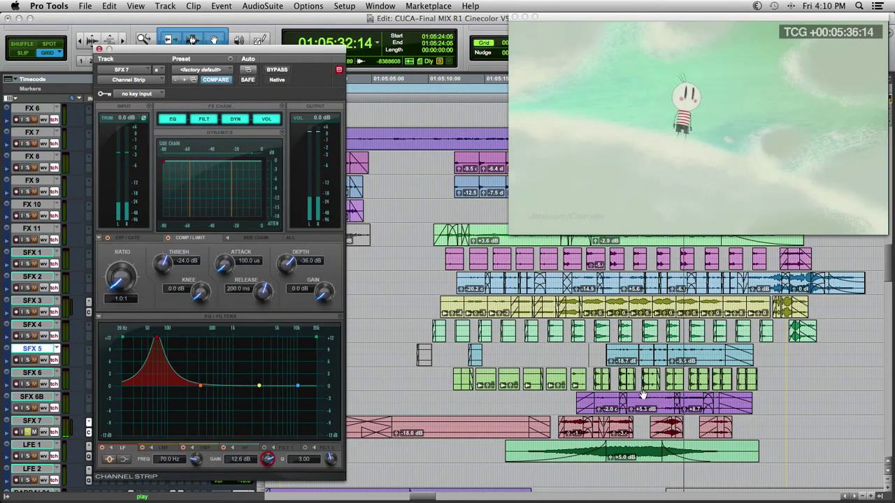
pyautogui.click(561, 399)
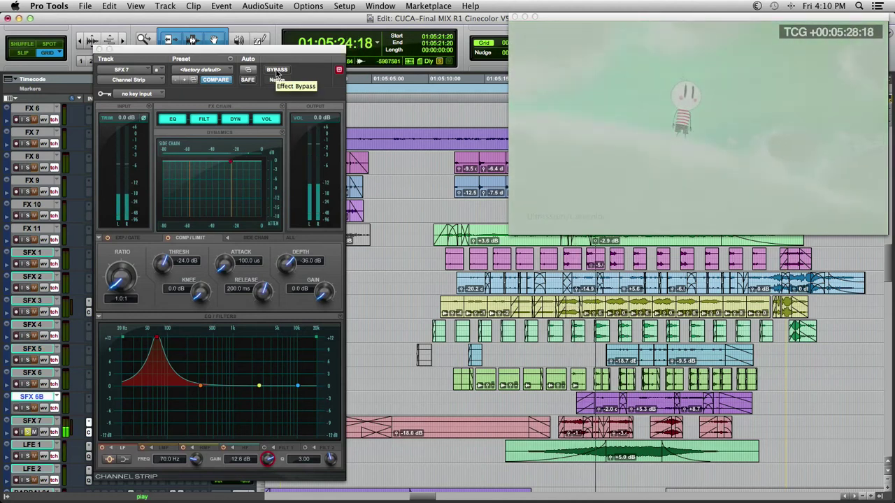
pyautogui.click(276, 71)
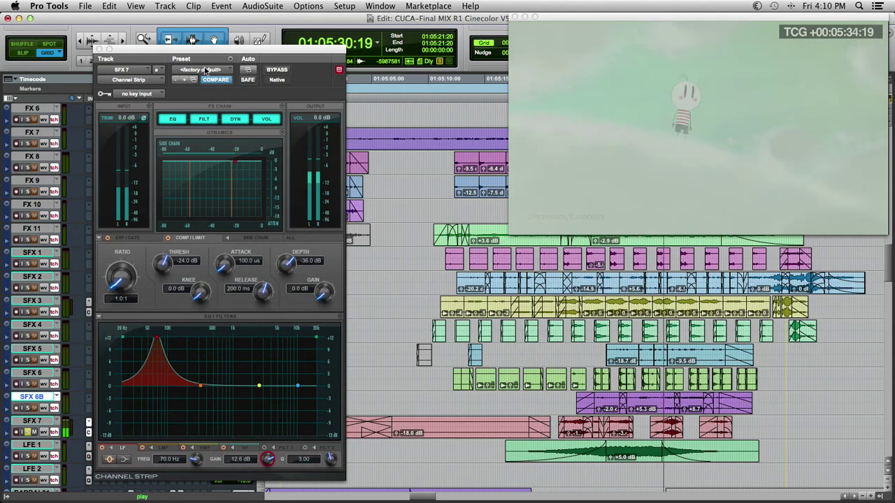
pyautogui.click(100, 48)
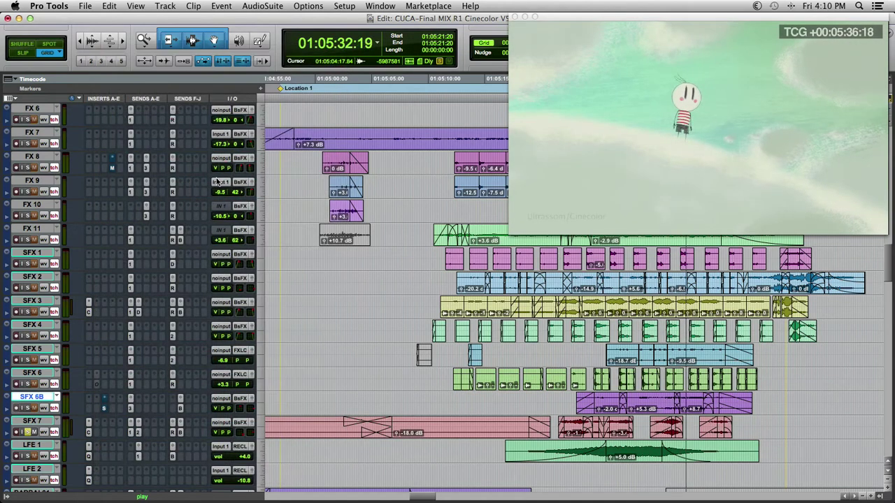
pyautogui.press('space')
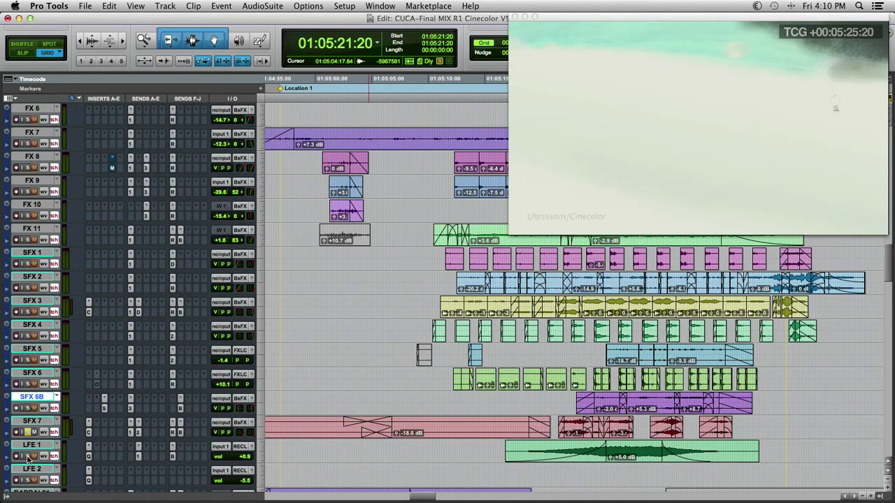
# Audition LFE 1 in solo from 01:05:21:20 with its EQ3 1-Band insert open, close the plug-in and stop playback.
pyautogui.click(89, 456)
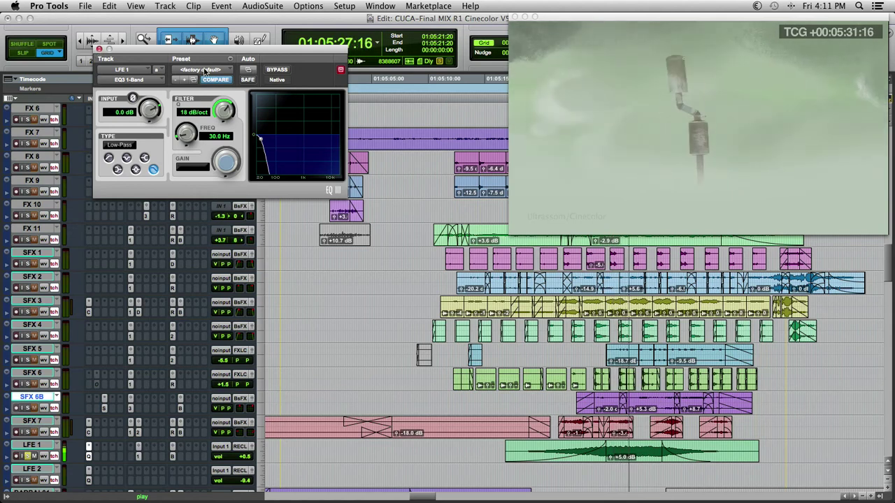
pyautogui.click(99, 48)
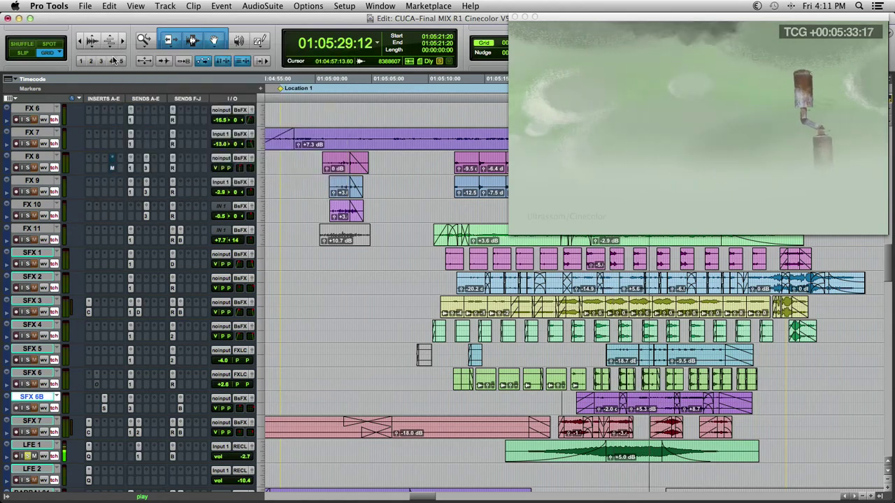
pyautogui.scroll(-5, 96, 207)
pyautogui.press('space')
# Audition GEM 4 in solo from 01:05:23:08, just before its clip, looking over the neighbouring GEM tracks during playback, and stop.
pyautogui.scroll(-10, 99, 234)
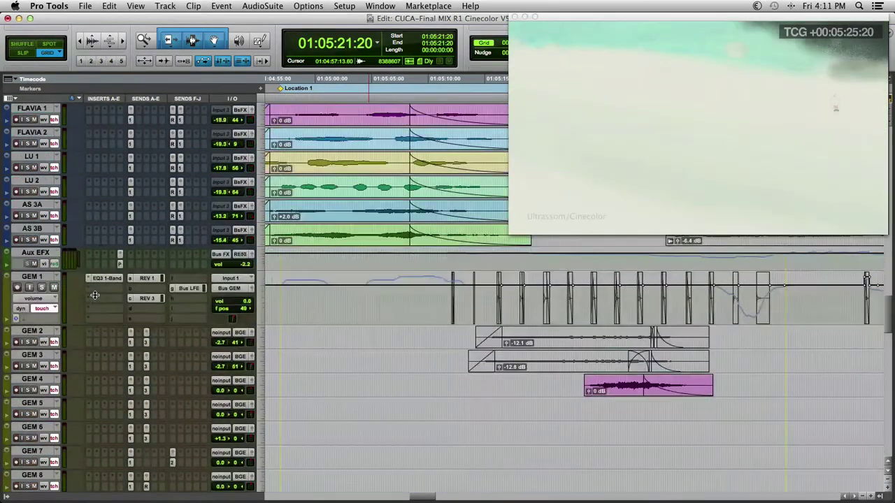
pyautogui.scroll(-1, 98, 297)
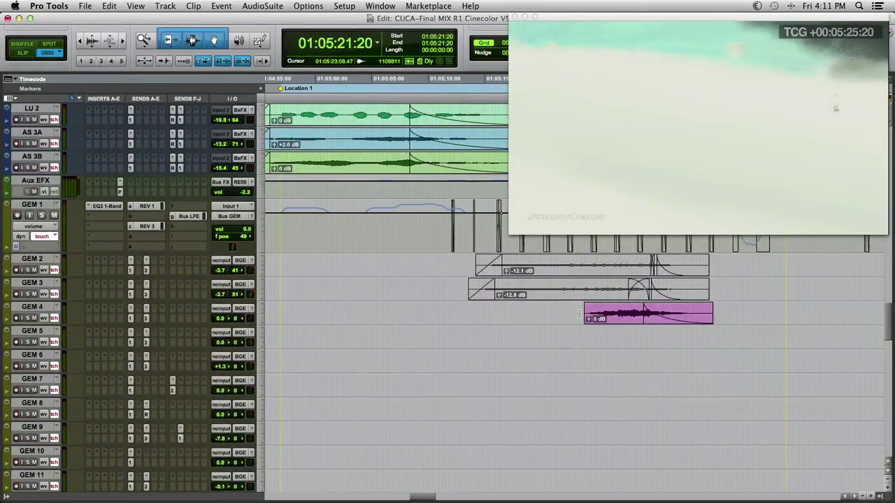
pyautogui.click(578, 314)
pyautogui.press('space')
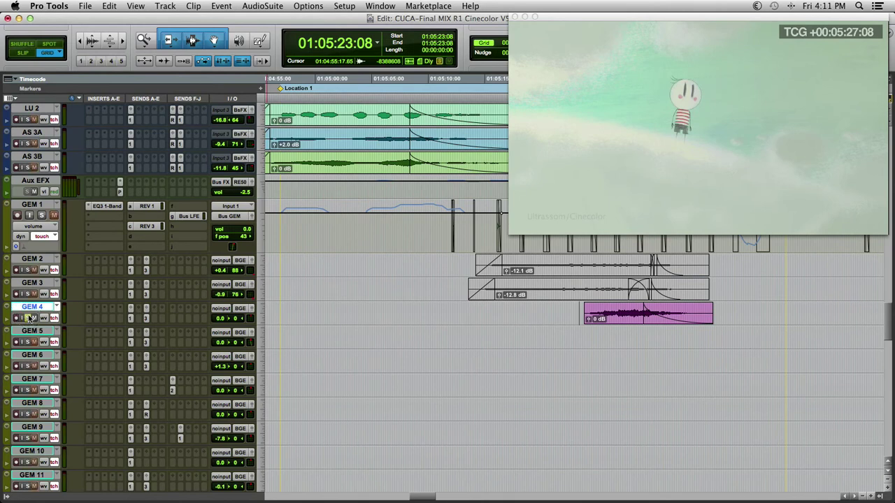
pyautogui.scroll(-7, 33, 316)
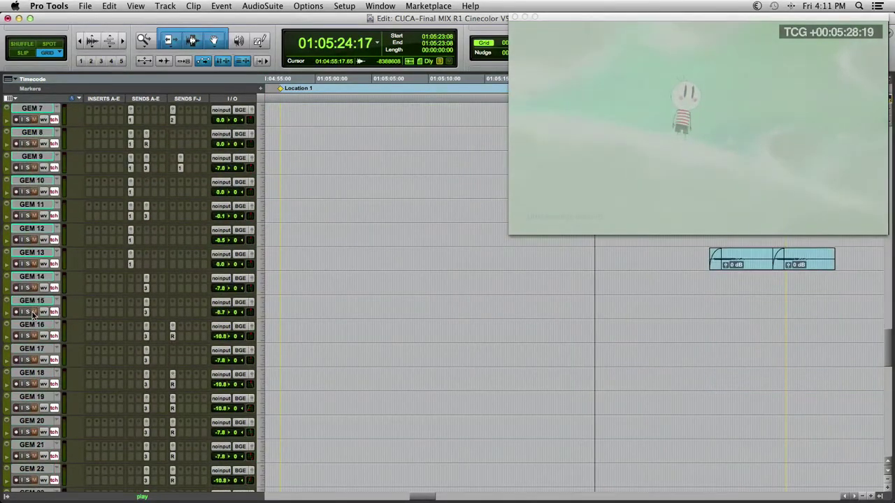
pyautogui.scroll(10, 32, 316)
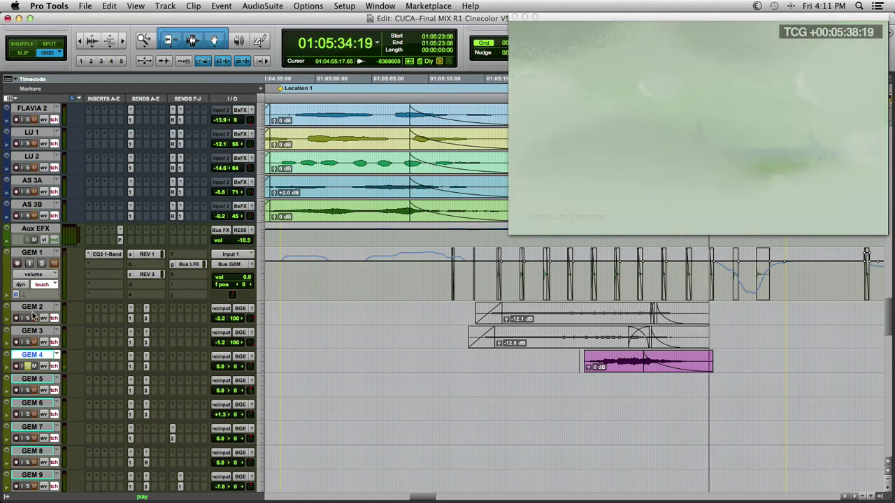
pyautogui.press('space')
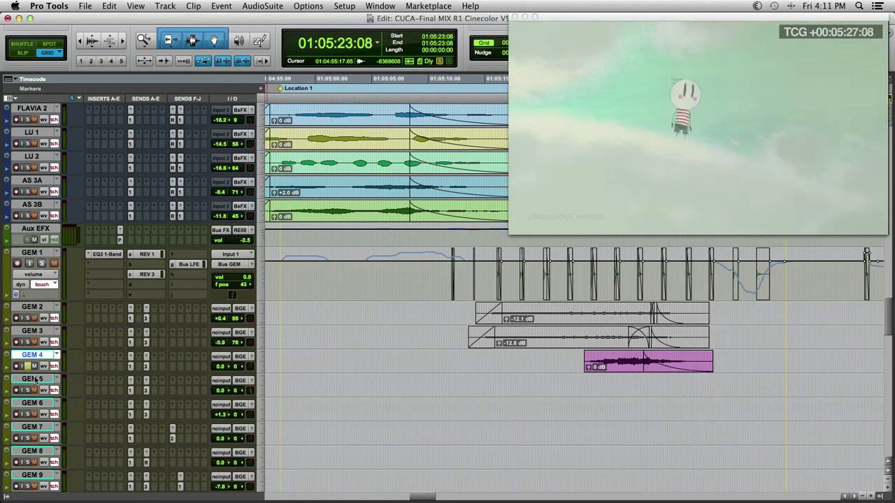
# Look through the remaining GEM tracks and the FLT, VENTO and BIRD tracks below them.
pyautogui.scroll(-15, 289, 463)
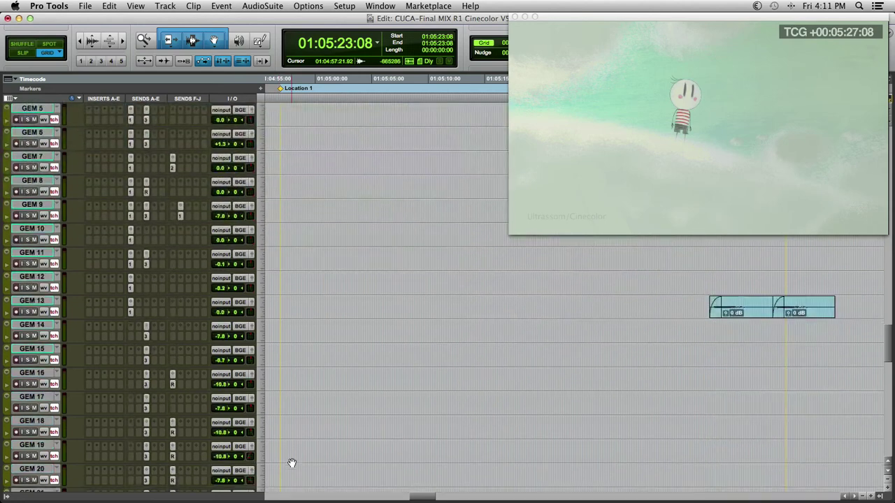
pyautogui.scroll(-5, 291, 463)
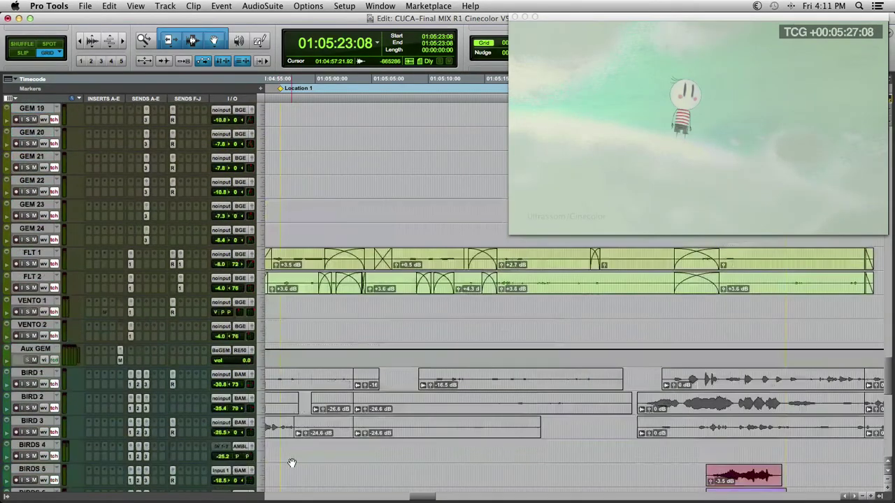
pyautogui.scroll(-15, 292, 463)
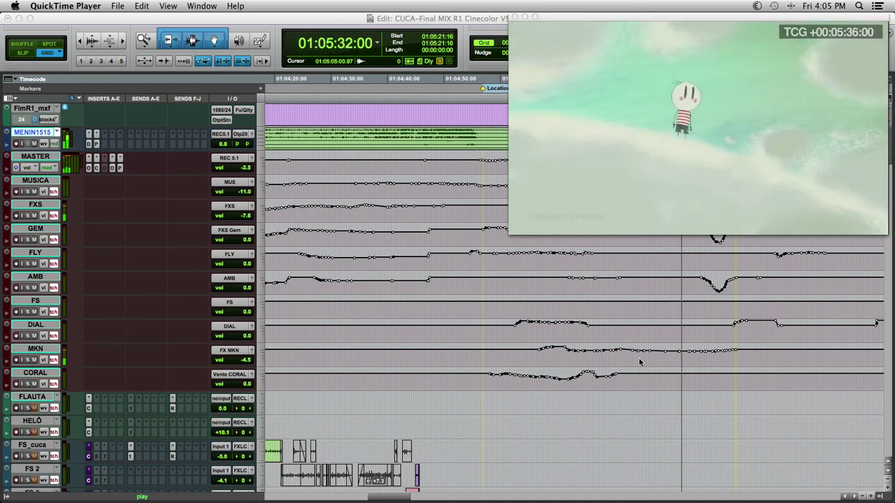
# Examine the tracks from the master buses through FS, FLY, FX FIX and HOPR during playback, stop, and return to the MASTER track.
pyautogui.scroll(-10, 639, 362)
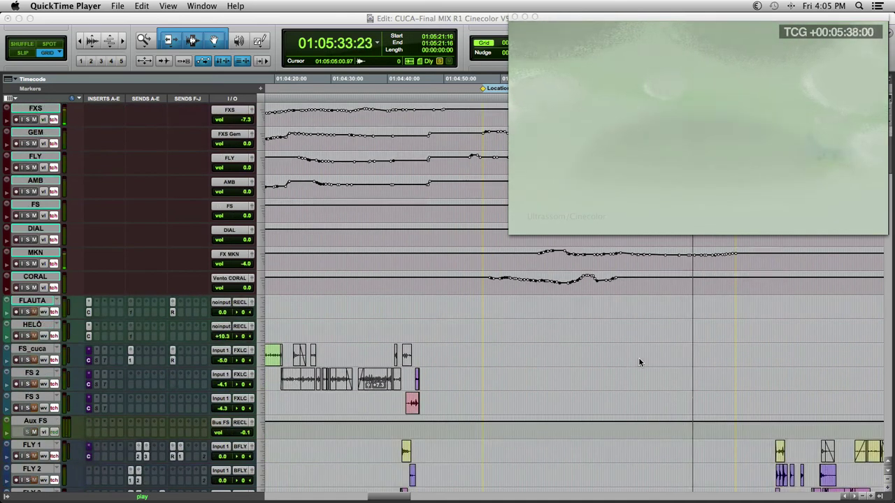
pyautogui.scroll(-11, 638, 360)
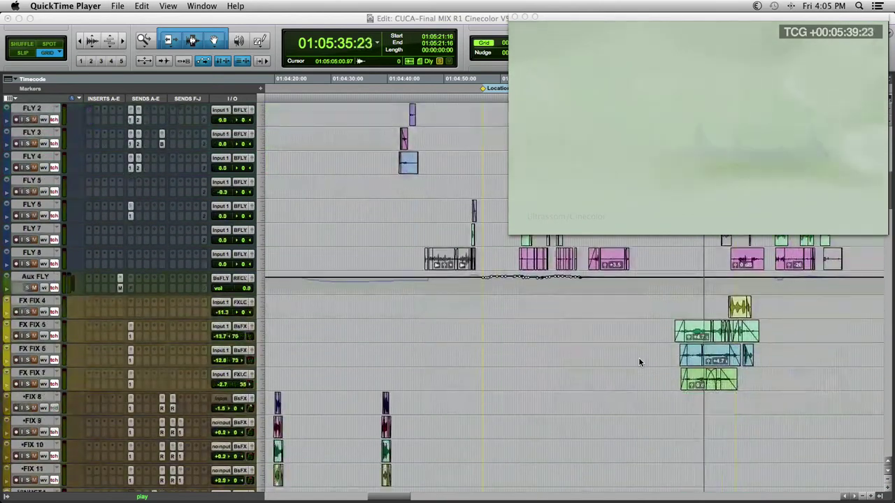
pyautogui.scroll(-7, 639, 362)
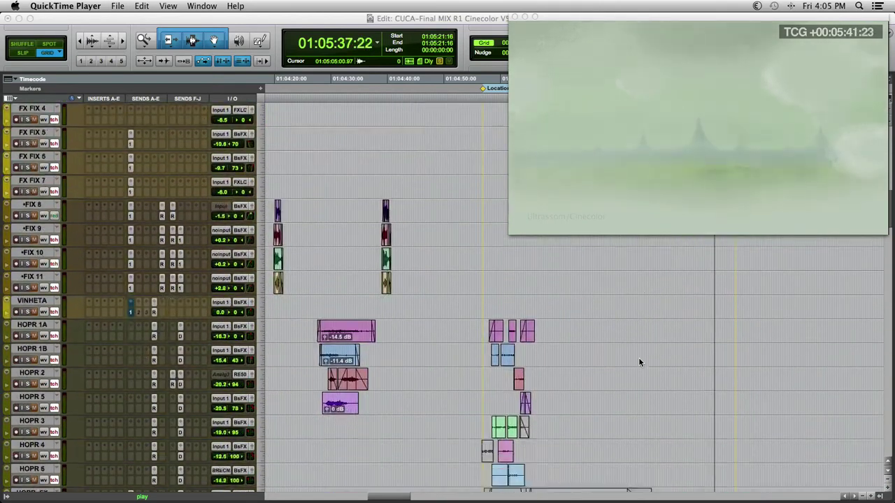
pyautogui.scroll(6, 639, 362)
pyautogui.scroll(1, 638, 358)
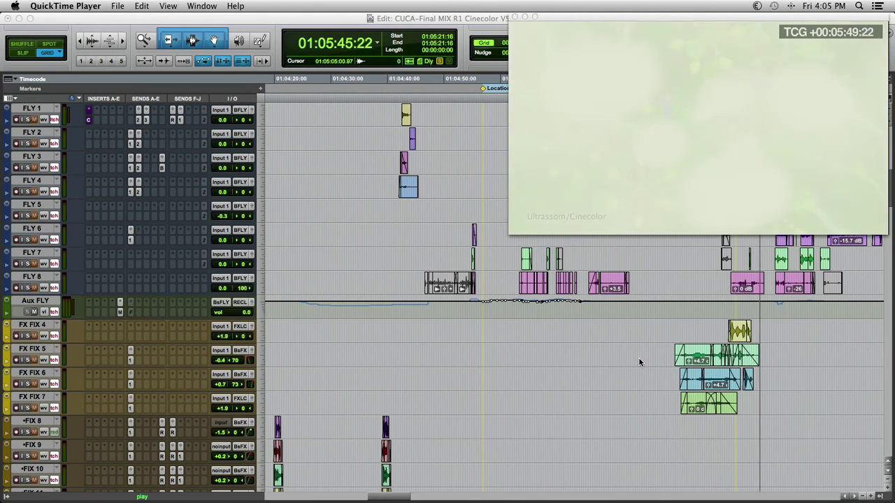
pyautogui.click(493, 26)
pyautogui.press('space')
pyautogui.scroll(10, 265, 278)
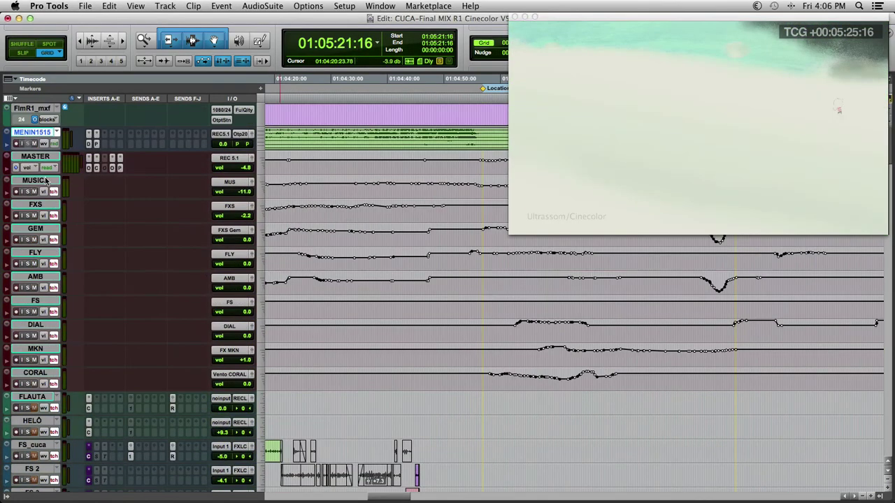